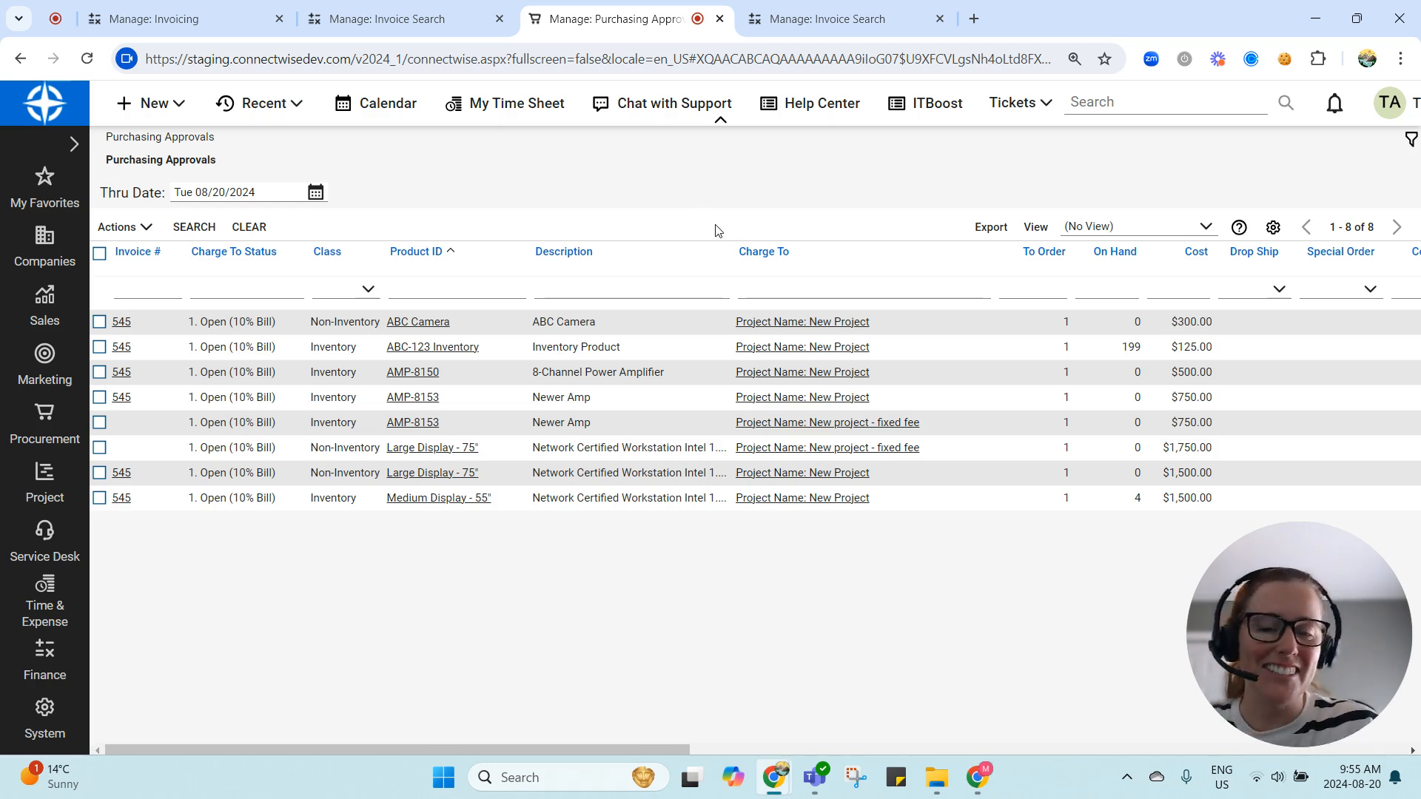
Step: Open the Purchasing Approvals list in the Procurement module
{"action": "left_click", "coordinate": [43, 426]}
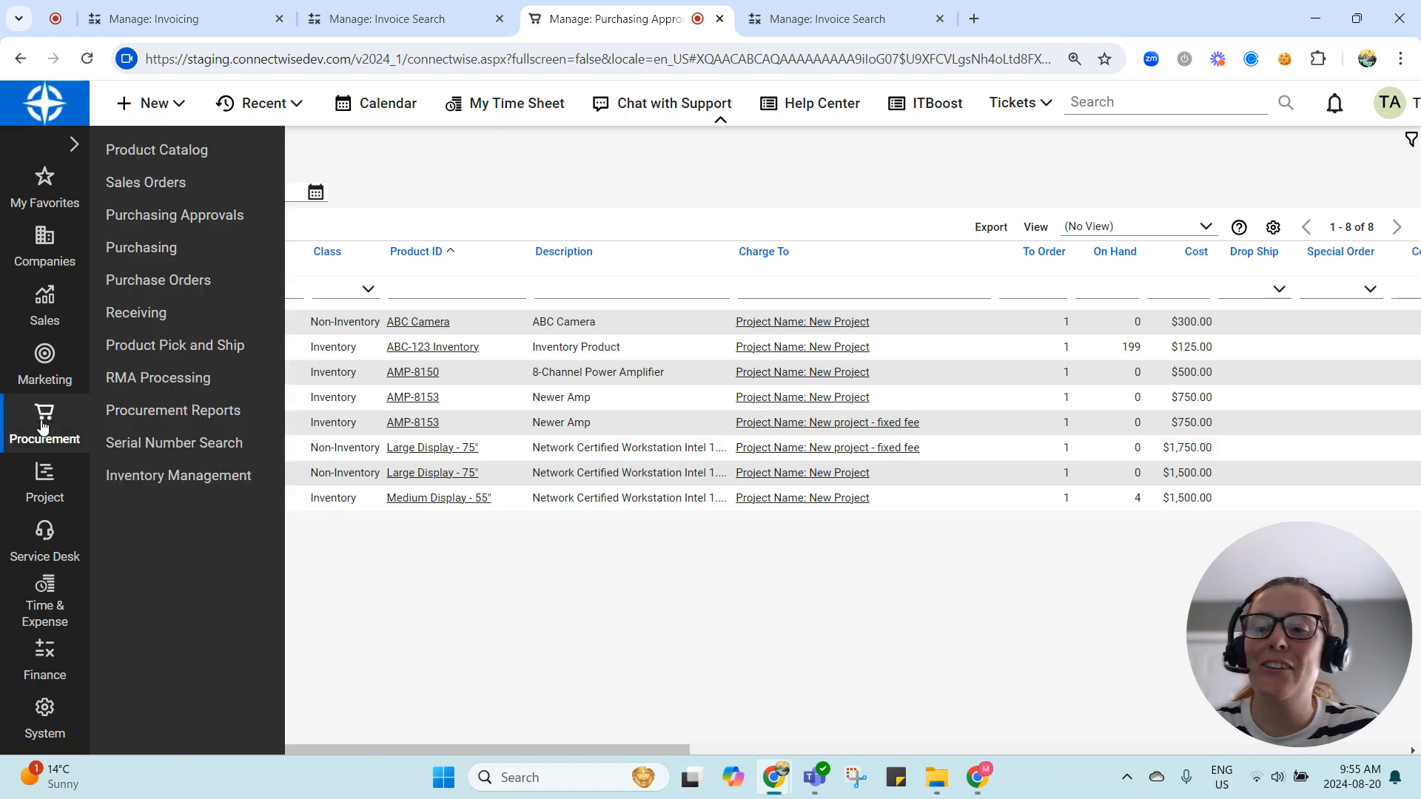
{"action": "left_click", "coordinate": [173, 215]}
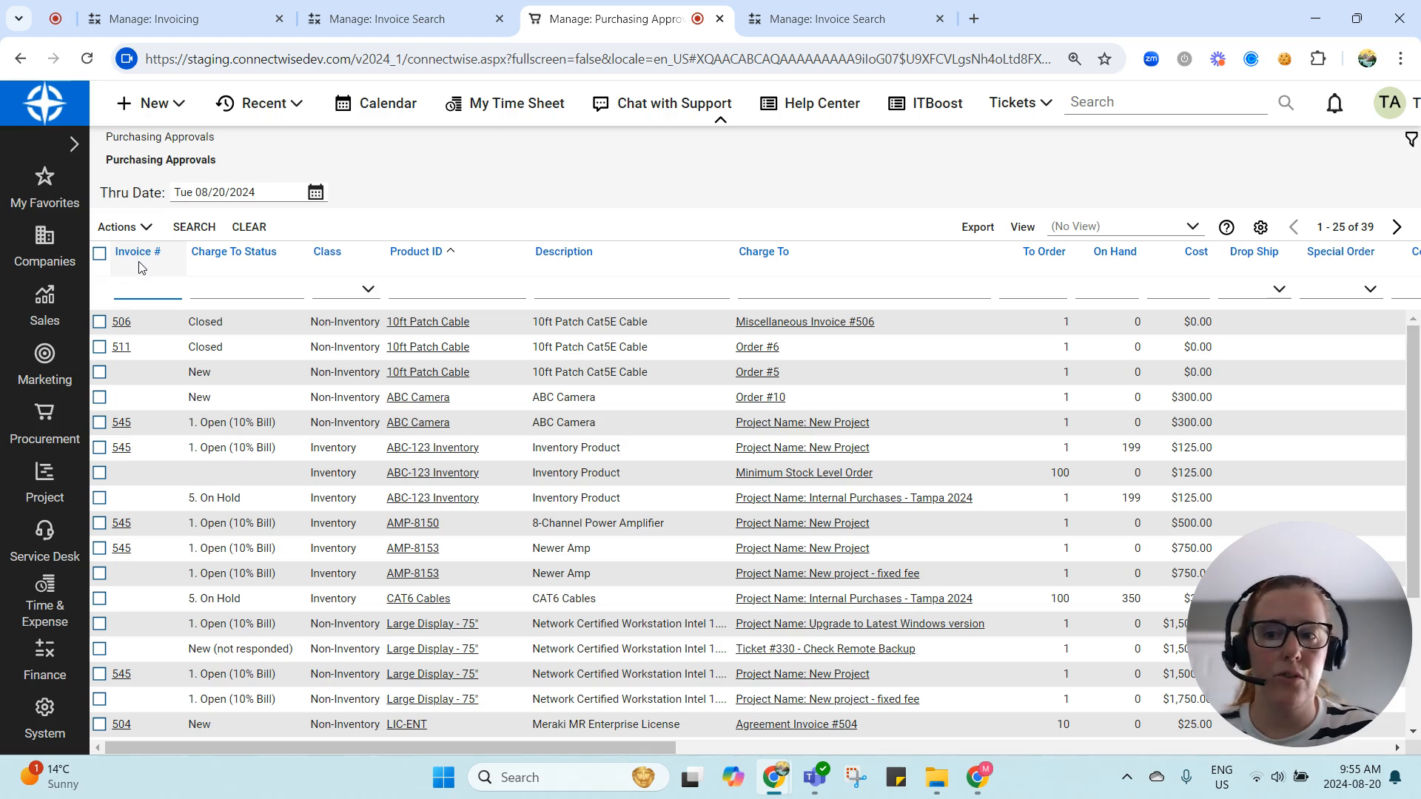
Step: In the list view configuration, move the Invoice # column to the hidden columns
{"action": "left_click", "coordinate": [1260, 228]}
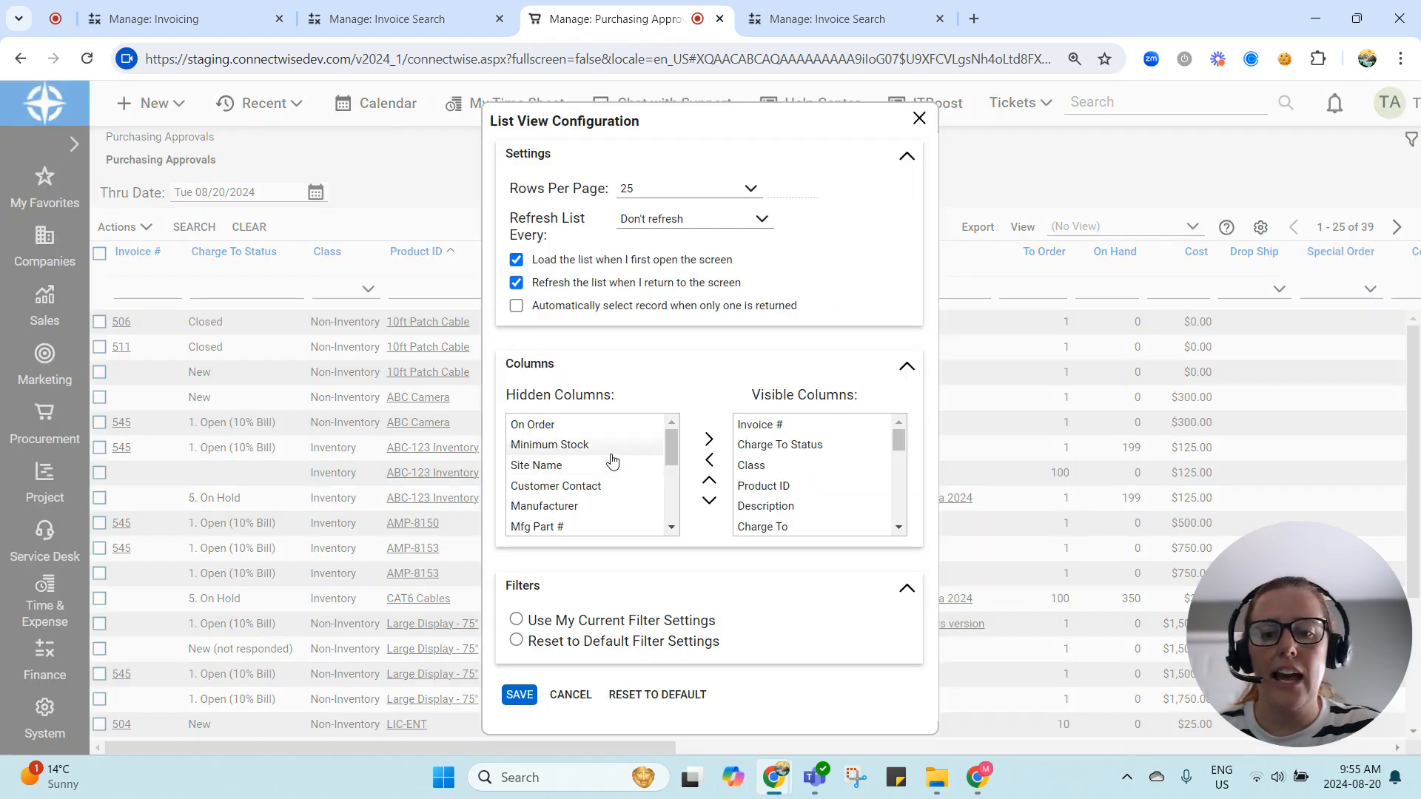
{"action": "left_click", "coordinate": [797, 428]}
{"action": "left_click", "coordinate": [711, 461]}
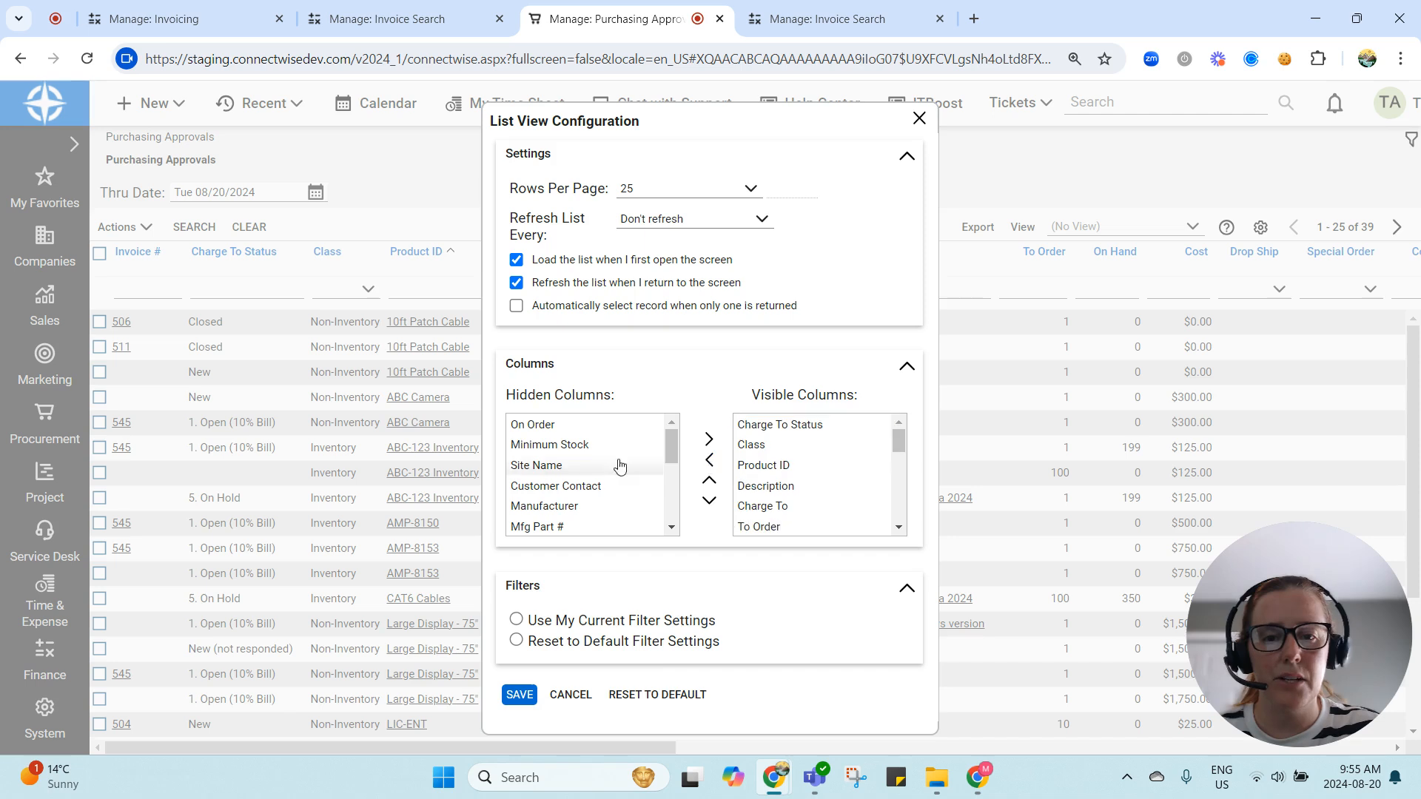
Step: Restore Invoice # to the visible columns, place it first in the order, and save the list configuration
{"action": "scroll", "coordinate": [614, 467], "scroll_direction": "down", "scroll_amount": 5}
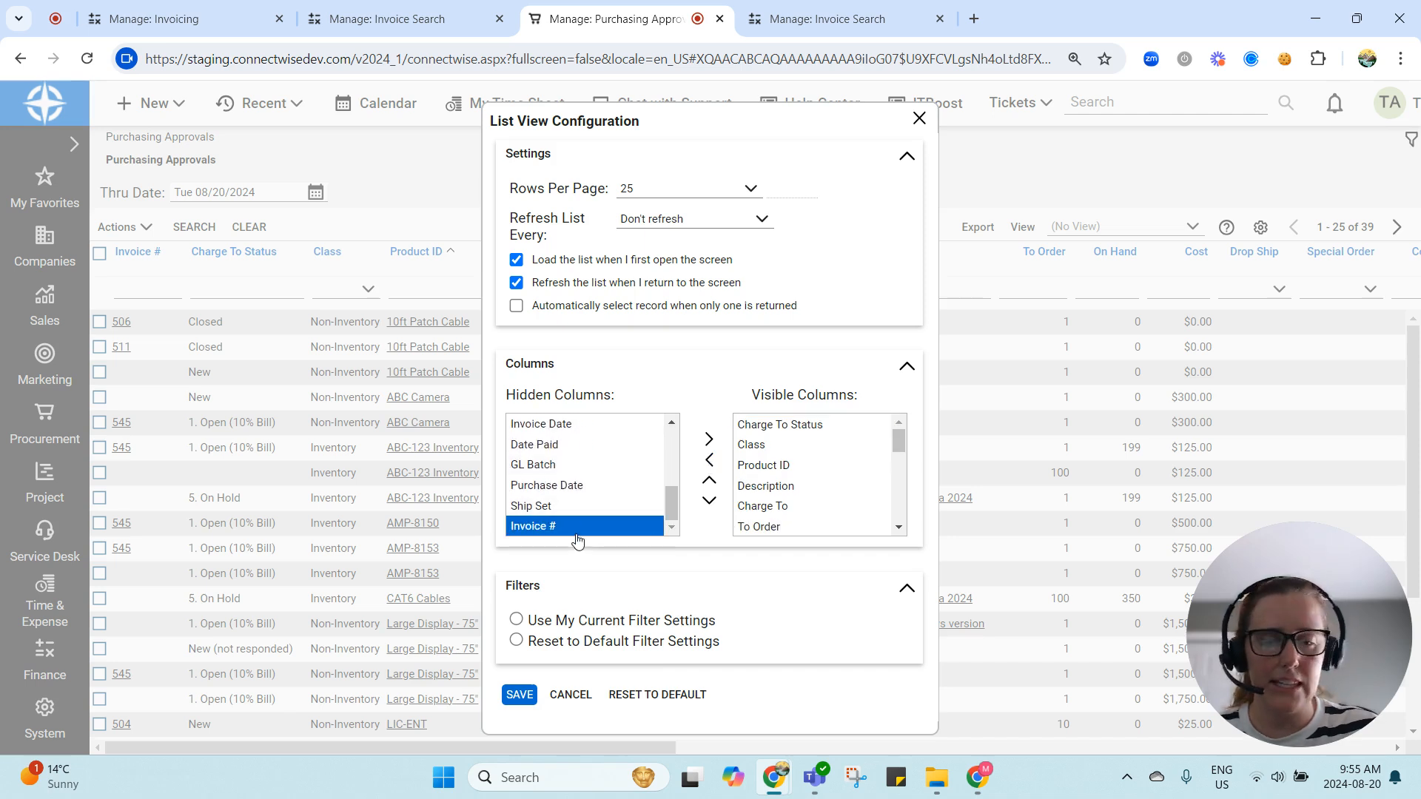
{"action": "left_click", "coordinate": [709, 441]}
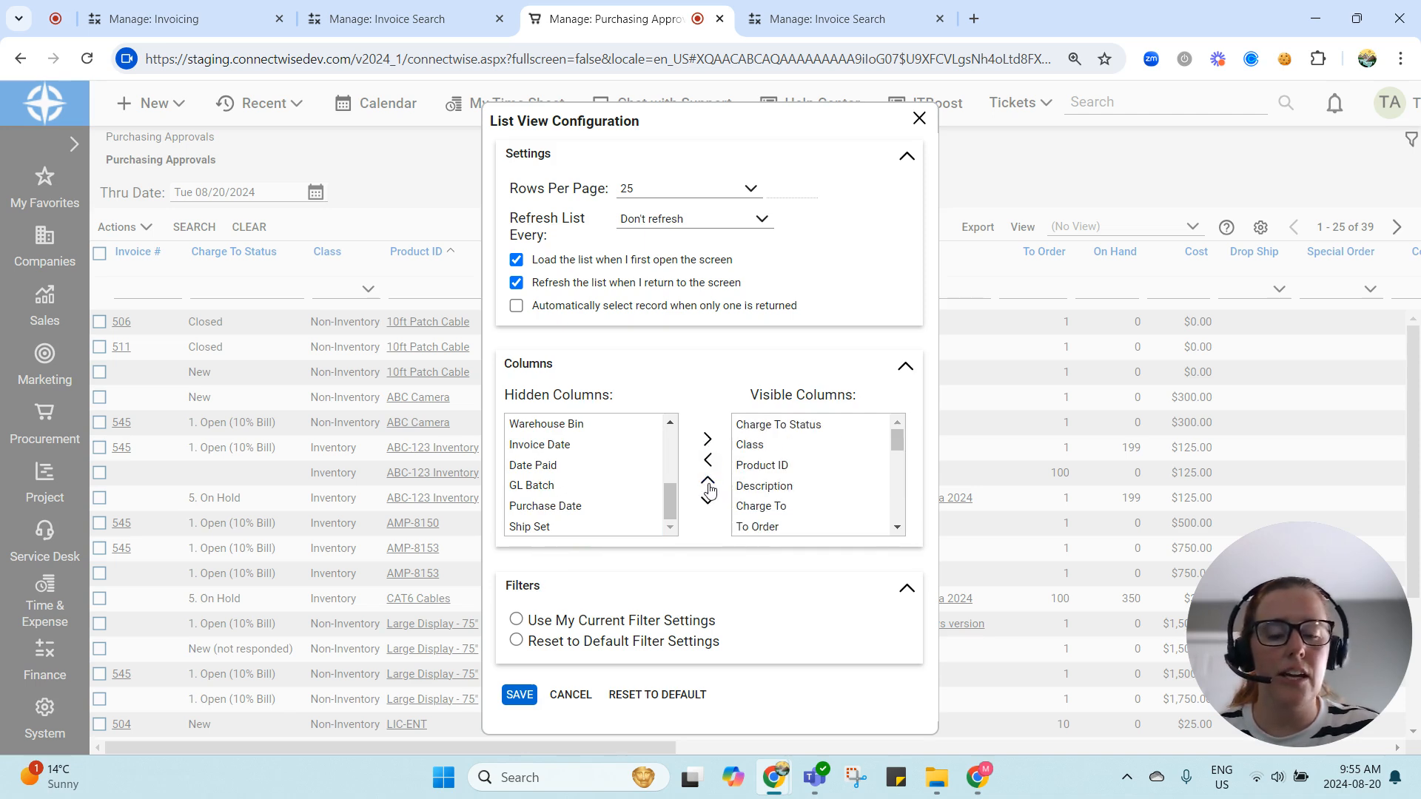
{"action": "left_click", "coordinate": [708, 483]}
{"action": "left_click", "coordinate": [708, 483]}
{"action": "left_click", "coordinate": [708, 482]}
{"action": "left_click", "coordinate": [708, 483]}
{"action": "left_click", "coordinate": [708, 482]}
{"action": "left_click", "coordinate": [708, 483]}
{"action": "left_click", "coordinate": [708, 483]}
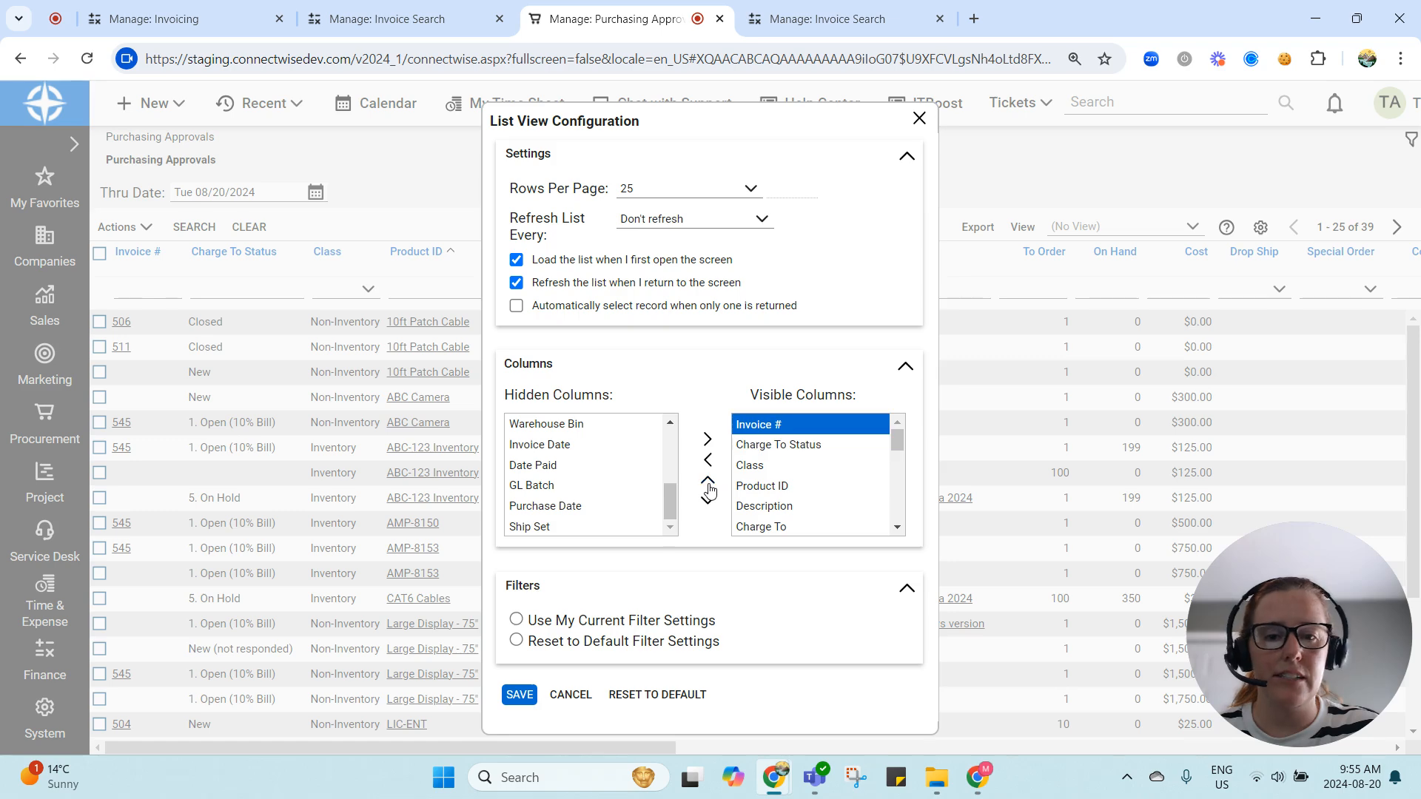
{"action": "left_click", "coordinate": [520, 692]}
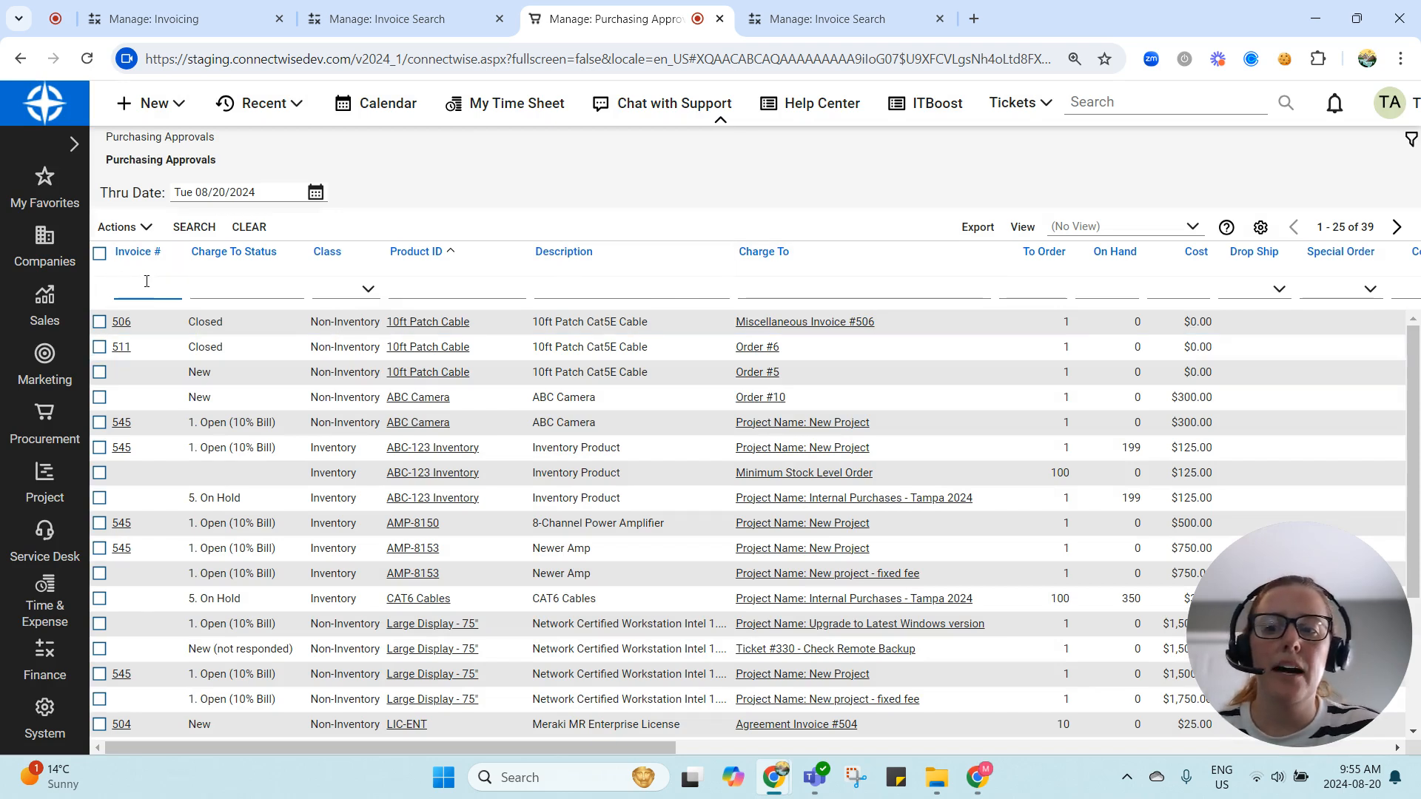
{"action": "left_click", "coordinate": [136, 344]}
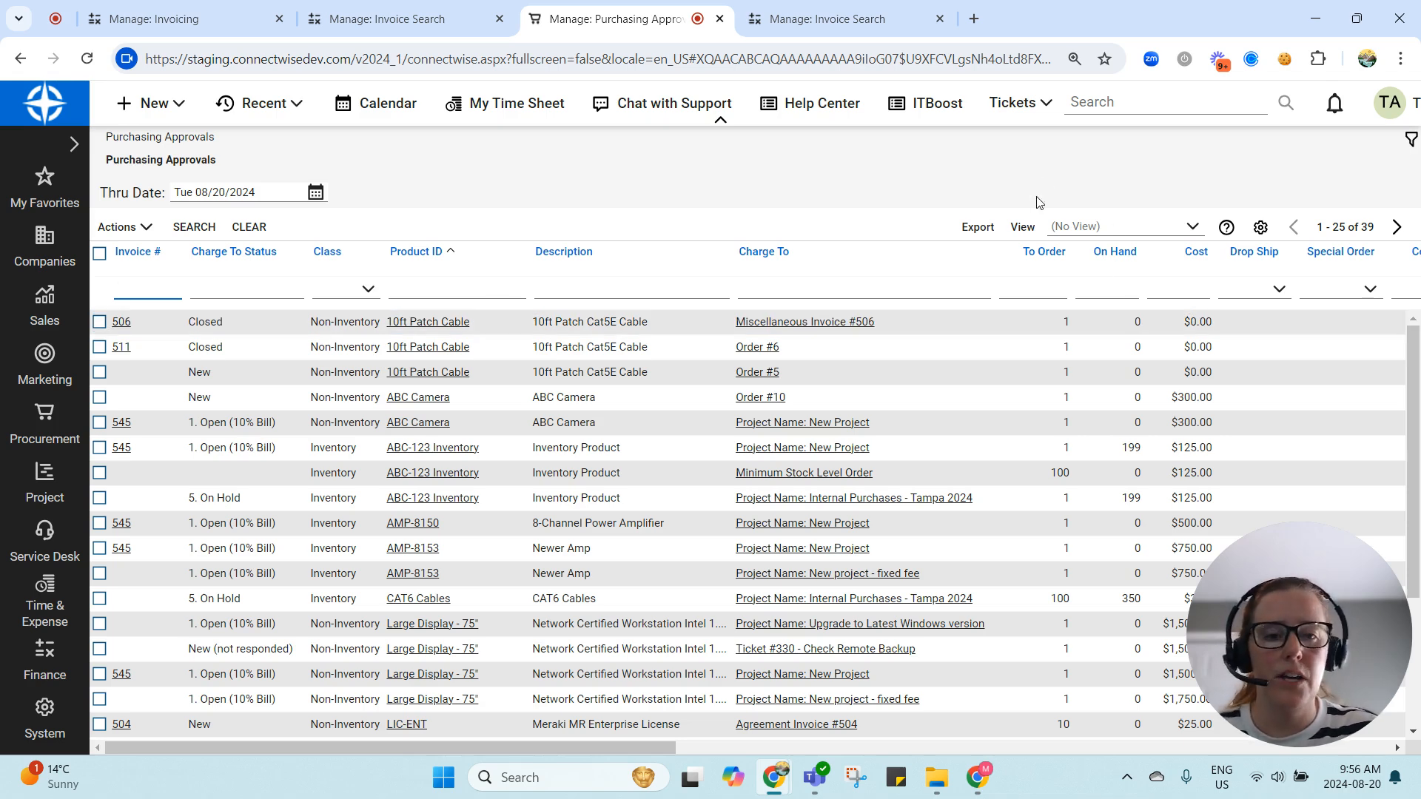
Step: Edit the saved view "Invoiced, No QTY on Hand" and delete both of its filter conditions
{"action": "left_click", "coordinate": [1025, 234]}
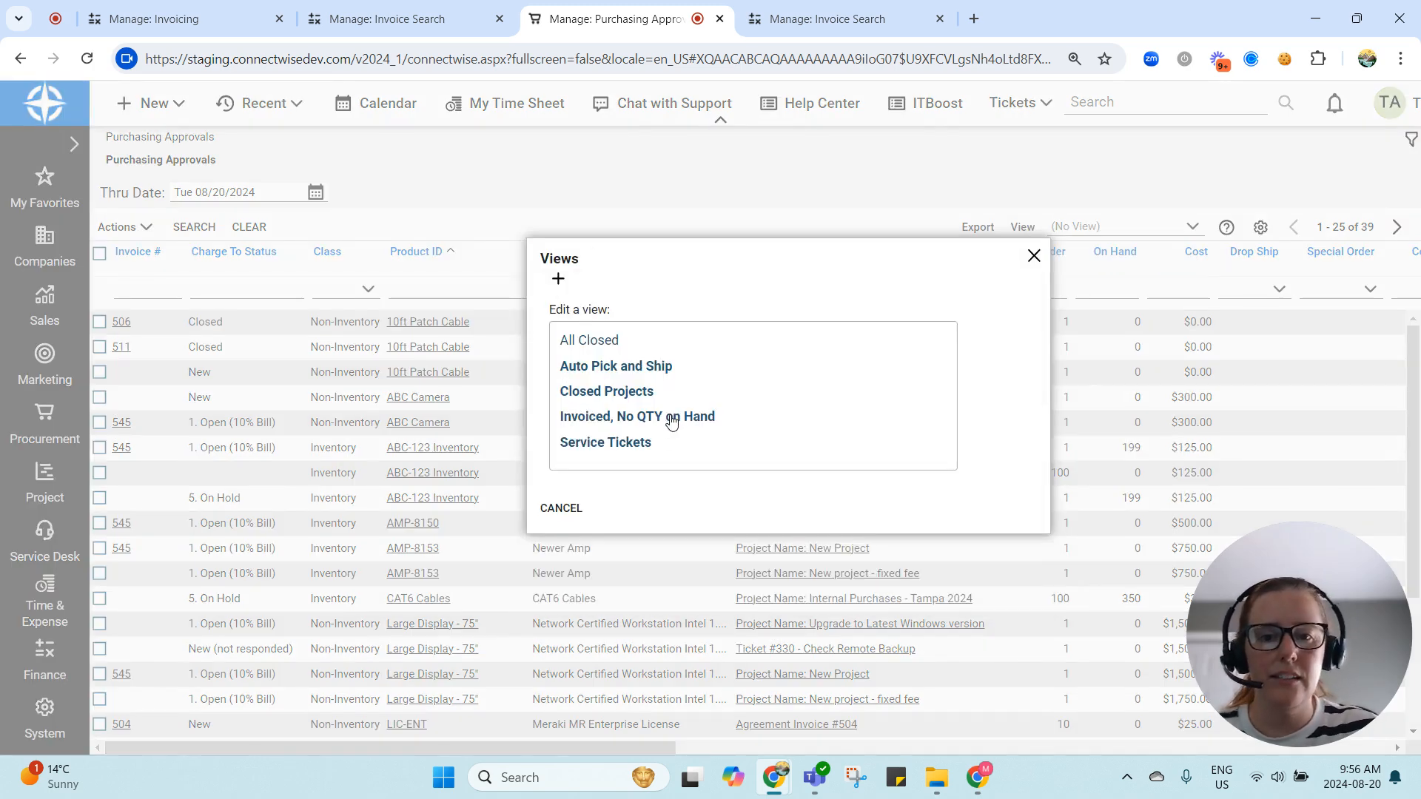
{"action": "left_click", "coordinate": [672, 416]}
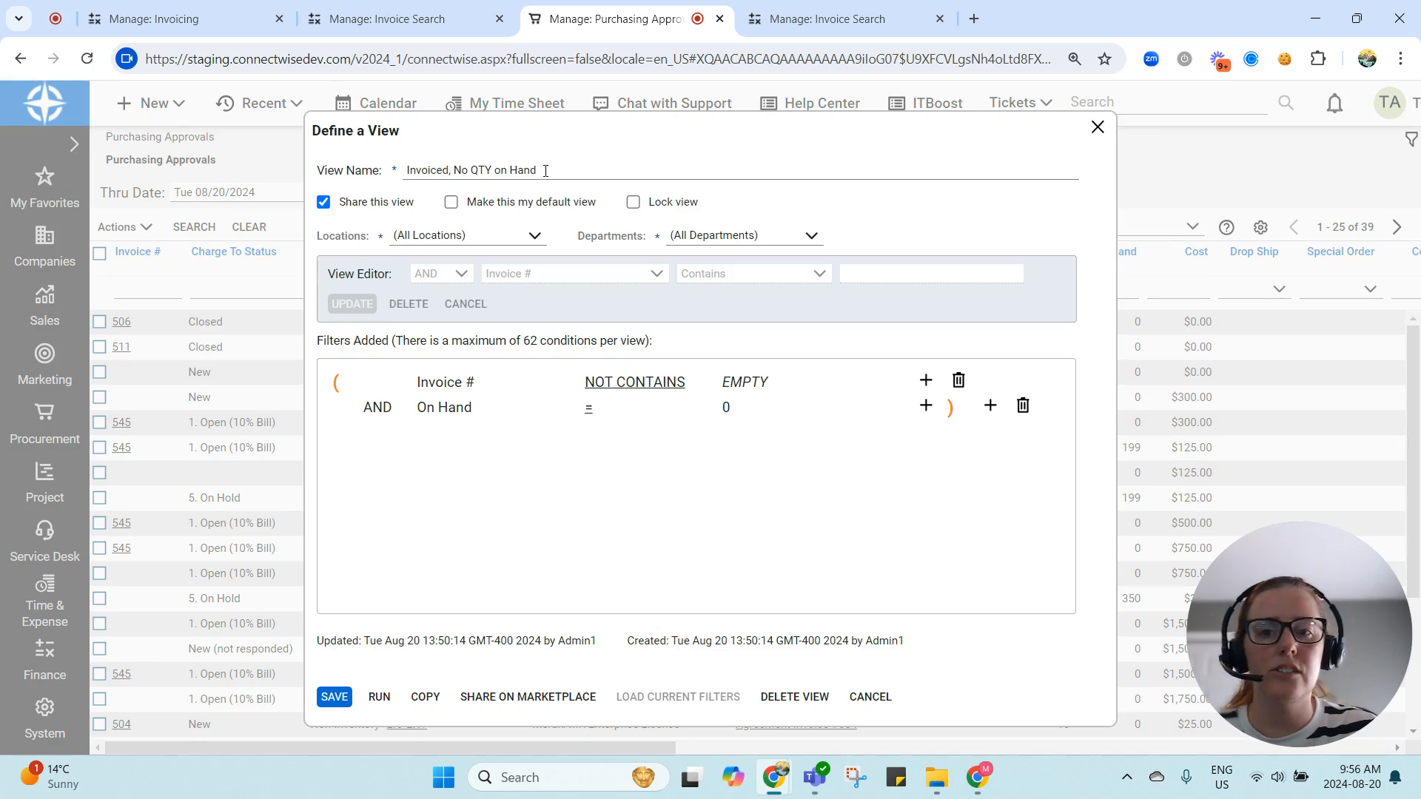
{"action": "left_click", "coordinate": [1024, 406]}
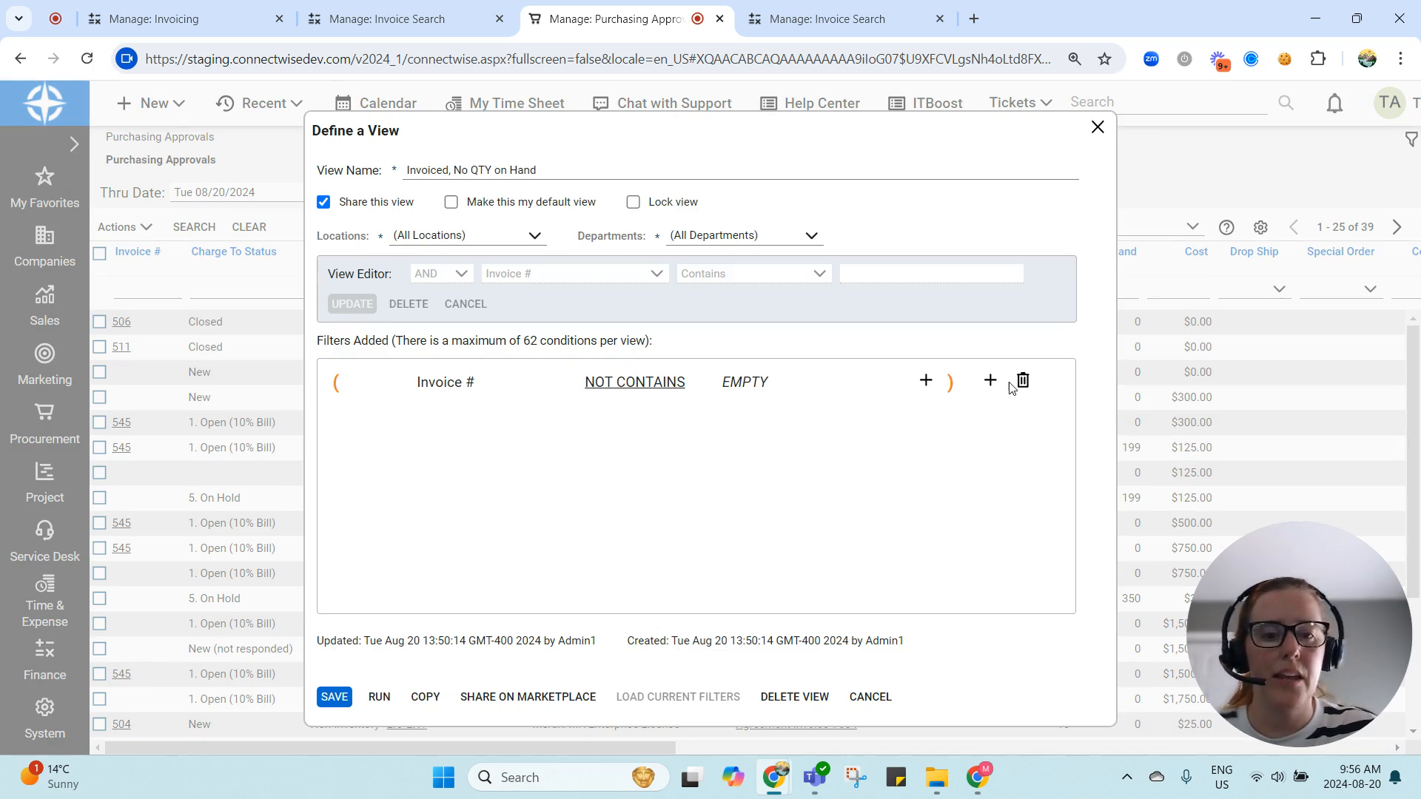
{"action": "left_click", "coordinate": [1023, 382]}
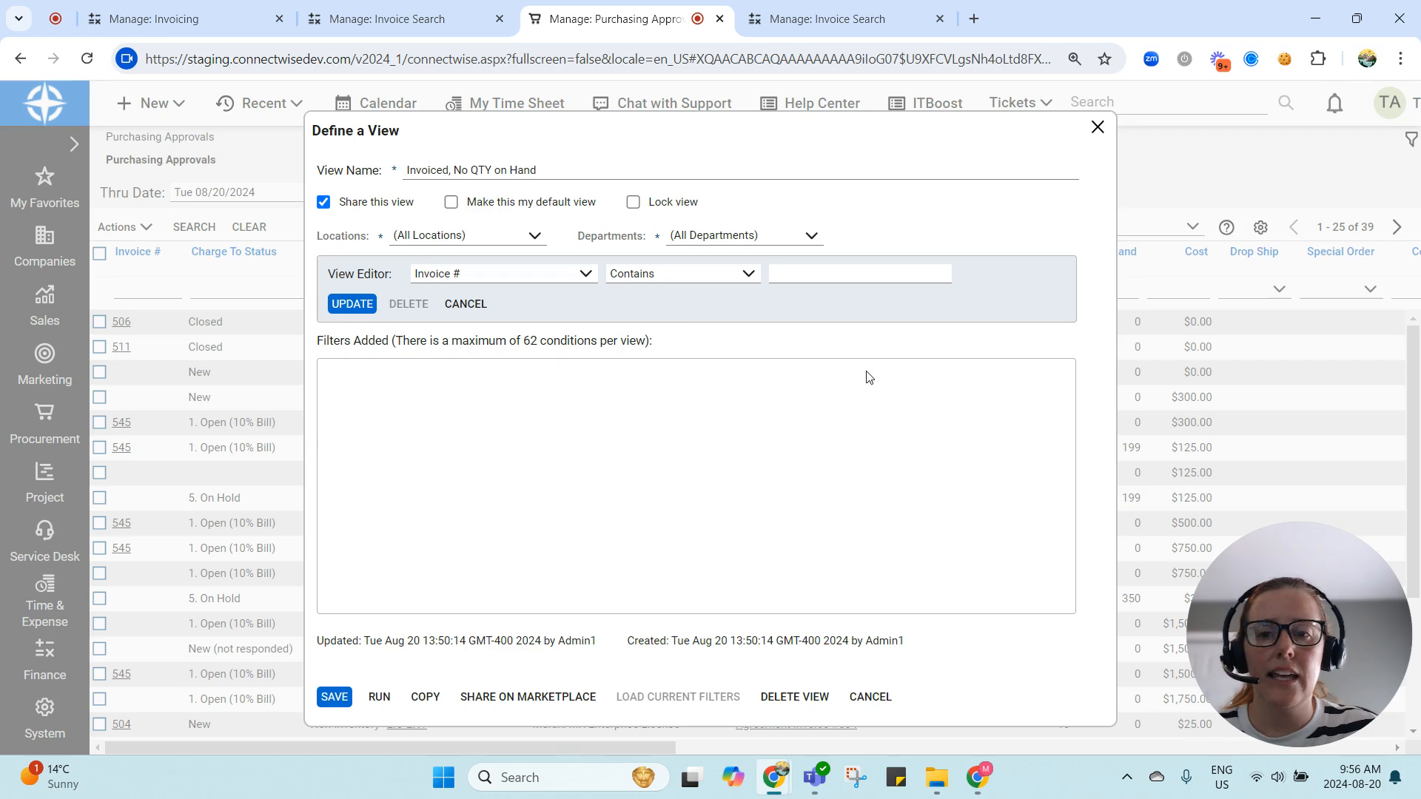
Step: Add a view condition with Invoice # set to Not Contains and an empty value
{"action": "left_click", "coordinate": [749, 273]}
{"action": "left_click", "coordinate": [695, 314]}
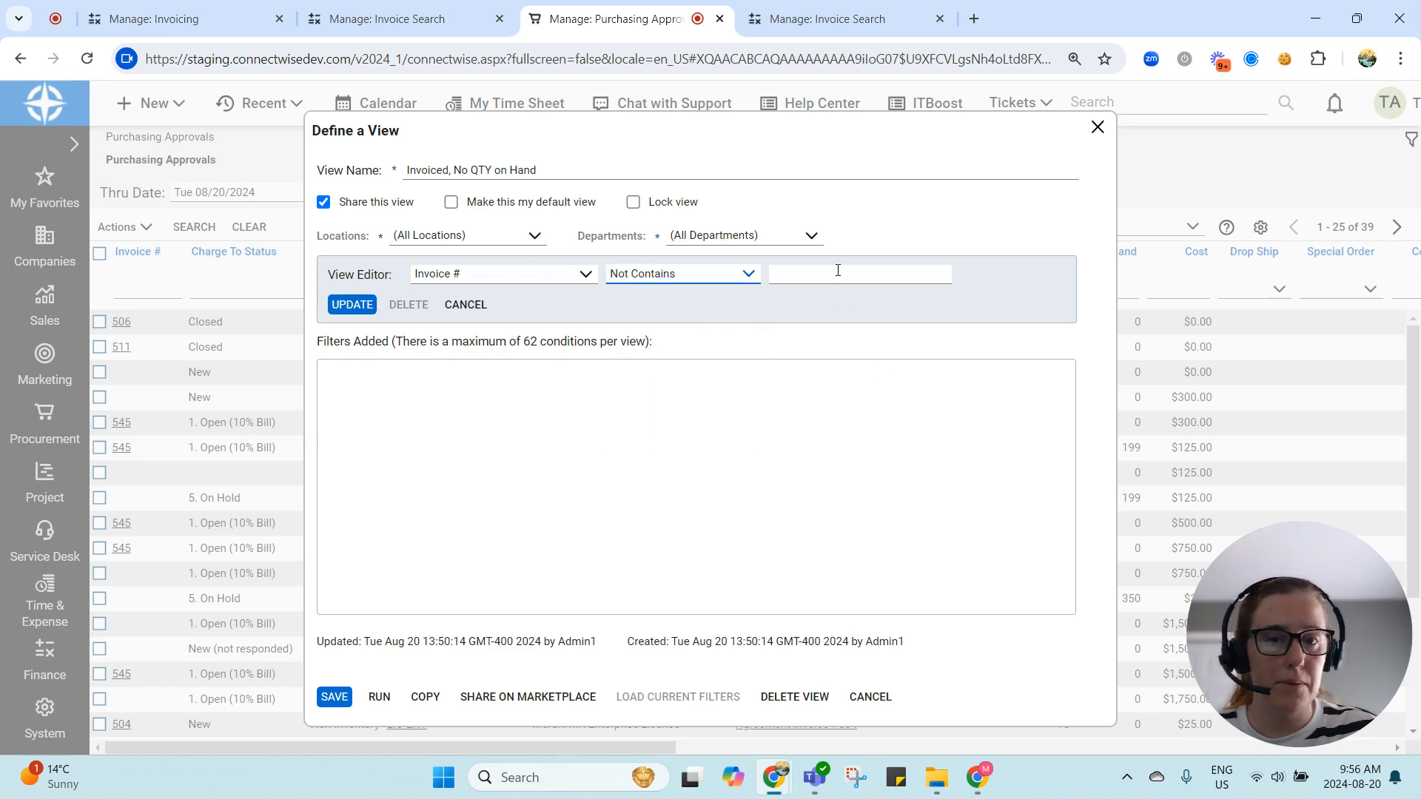
{"action": "left_click", "coordinate": [344, 305]}
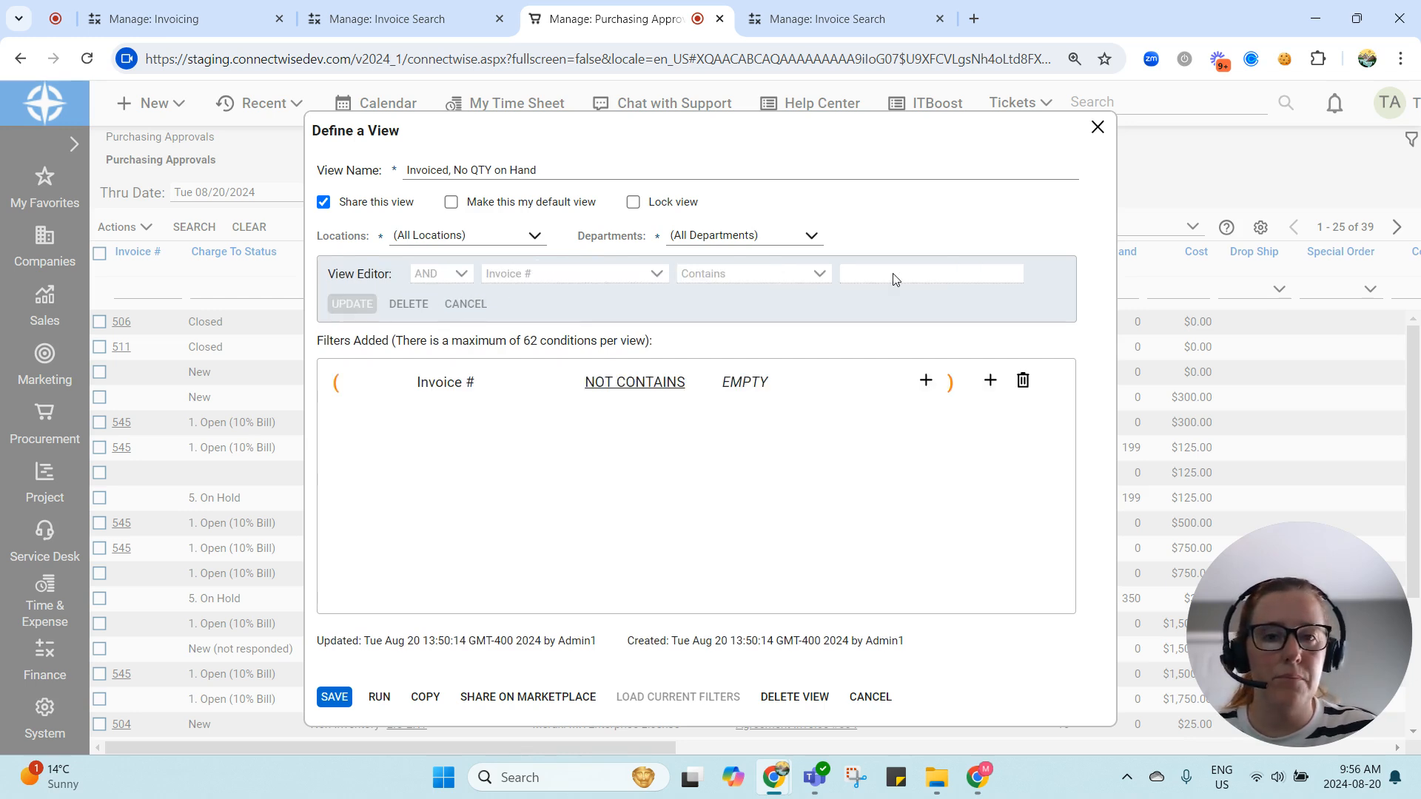
Step: Add a second condition joined with AND that requires On Hand = 0
{"action": "left_click", "coordinate": [990, 381]}
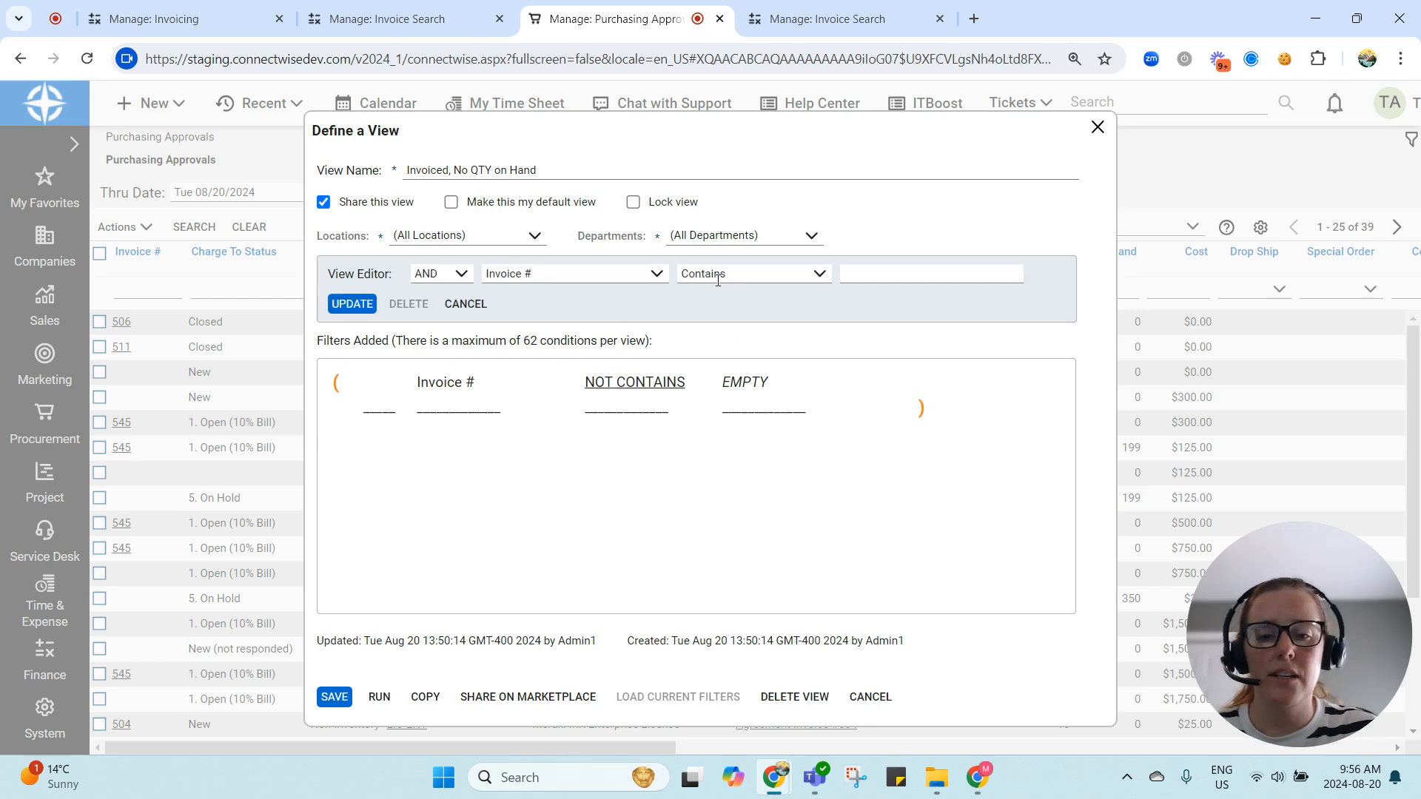
{"action": "left_click", "coordinate": [656, 274]}
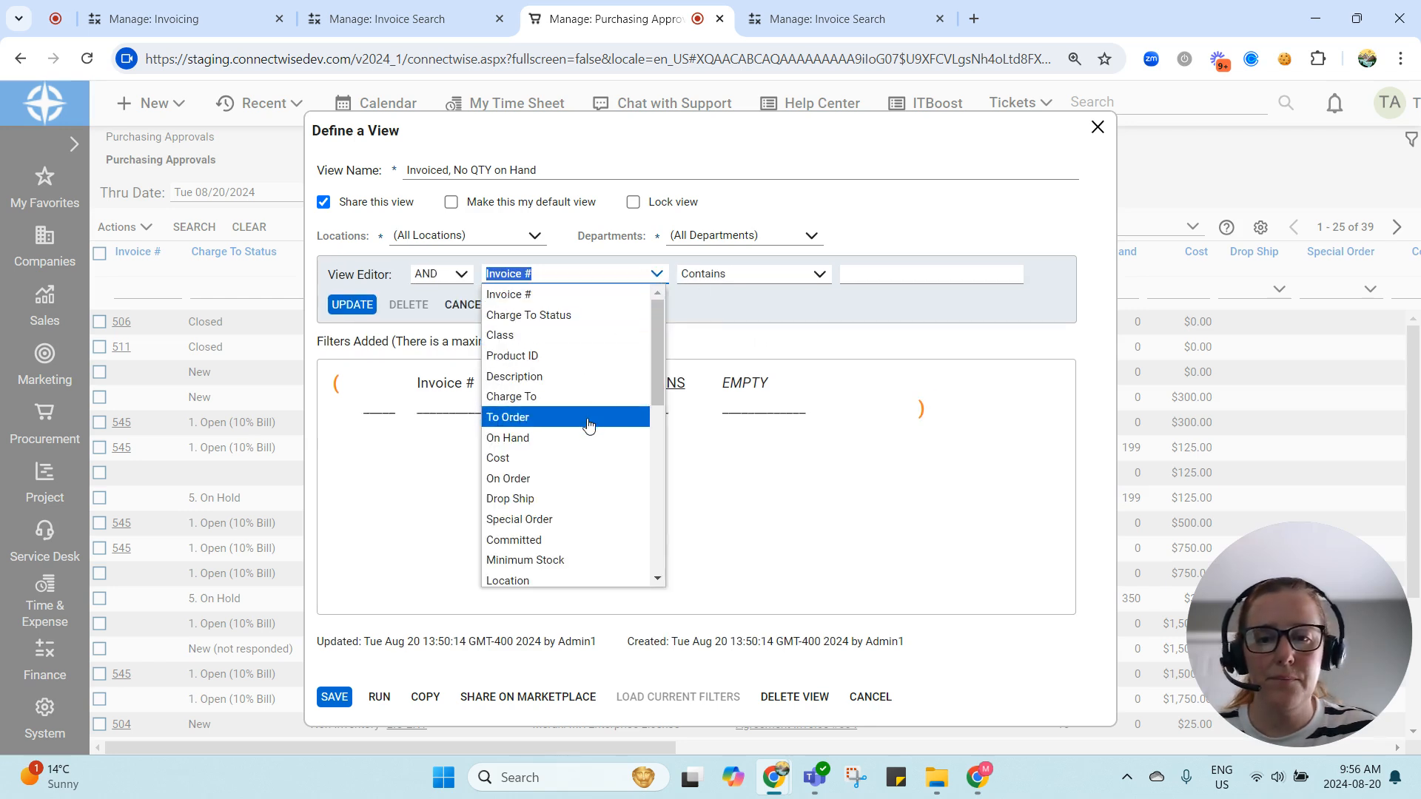
{"action": "left_click", "coordinate": [577, 438]}
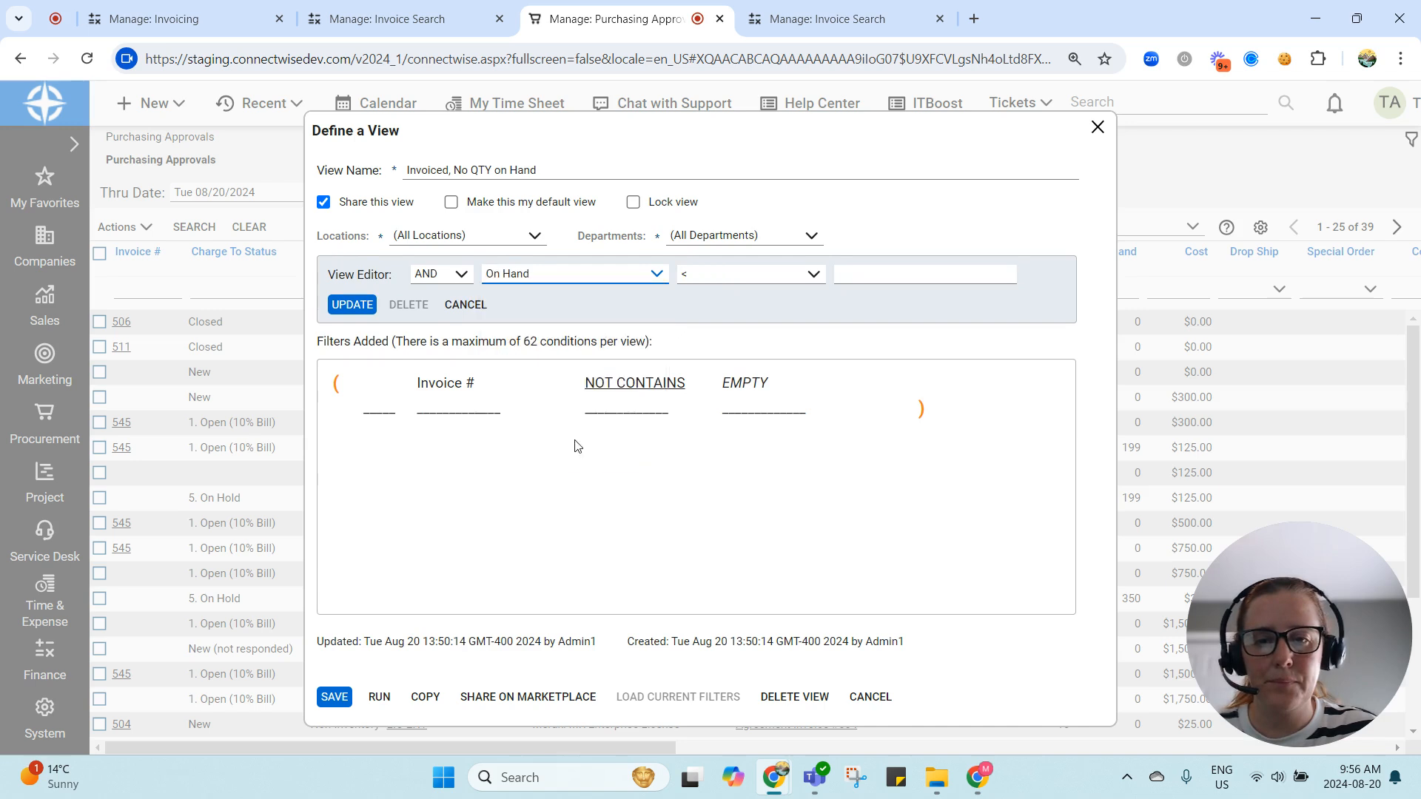
{"action": "left_click", "coordinate": [813, 281]}
{"action": "left_click", "coordinate": [748, 335]}
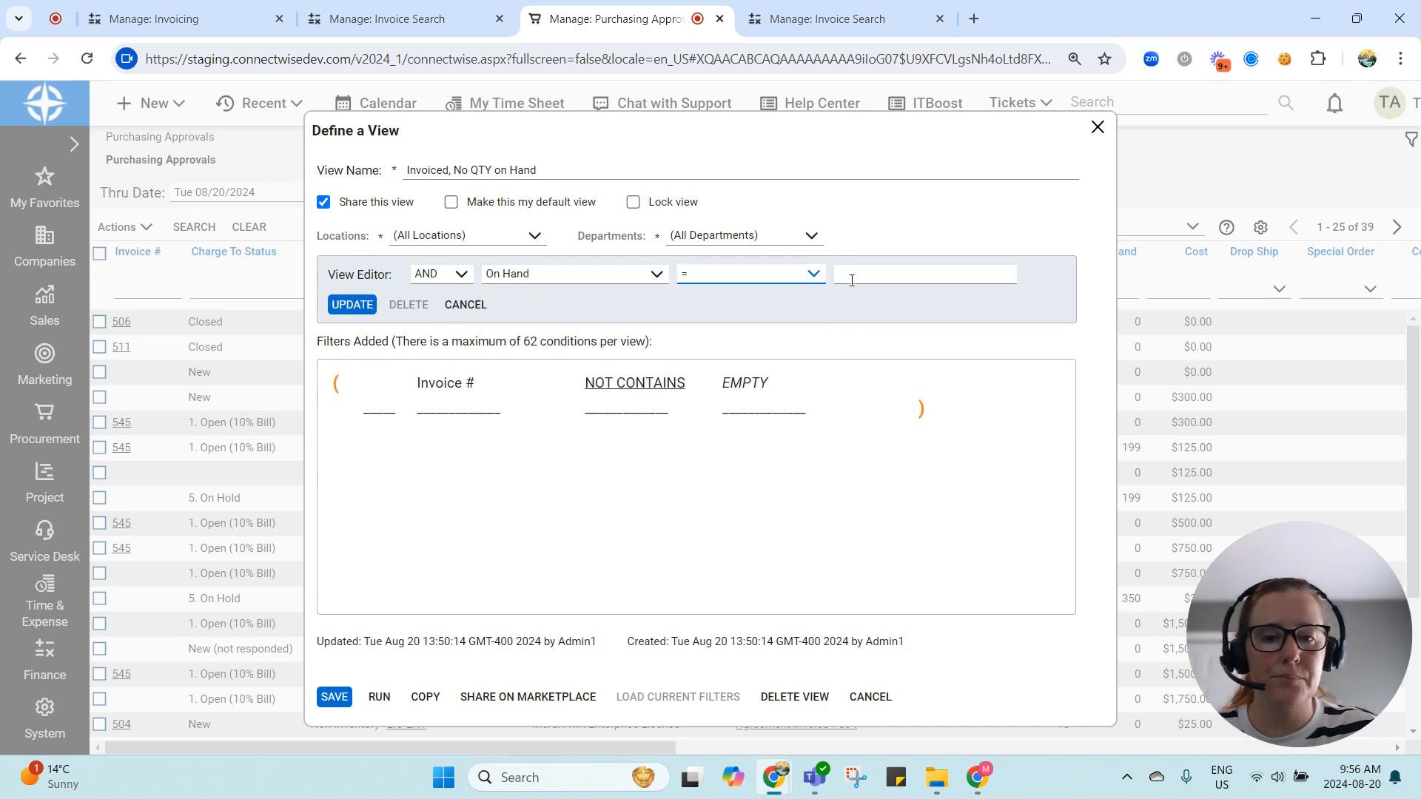
{"action": "left_click", "coordinate": [865, 272]}
{"action": "type", "text": "0"}
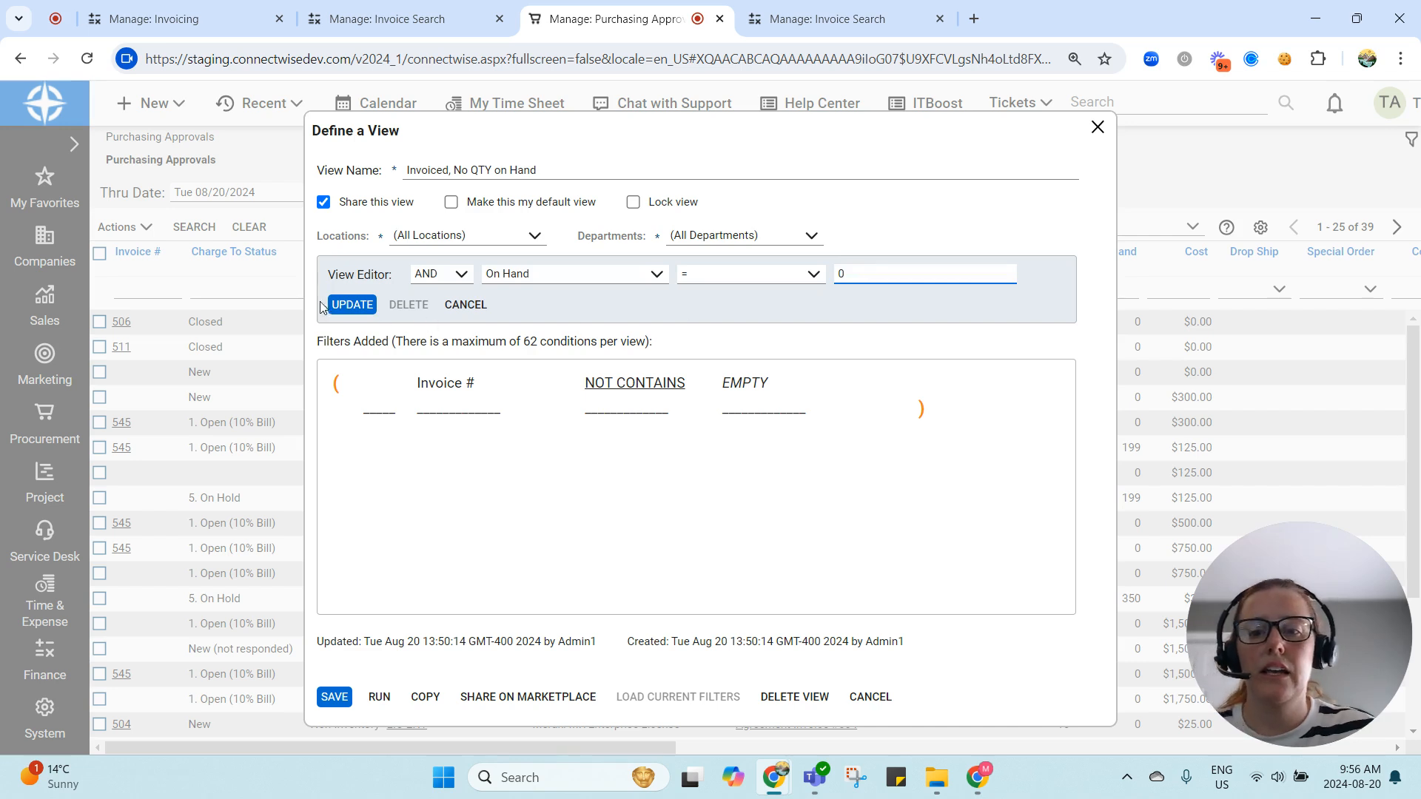
{"action": "left_click", "coordinate": [352, 305]}
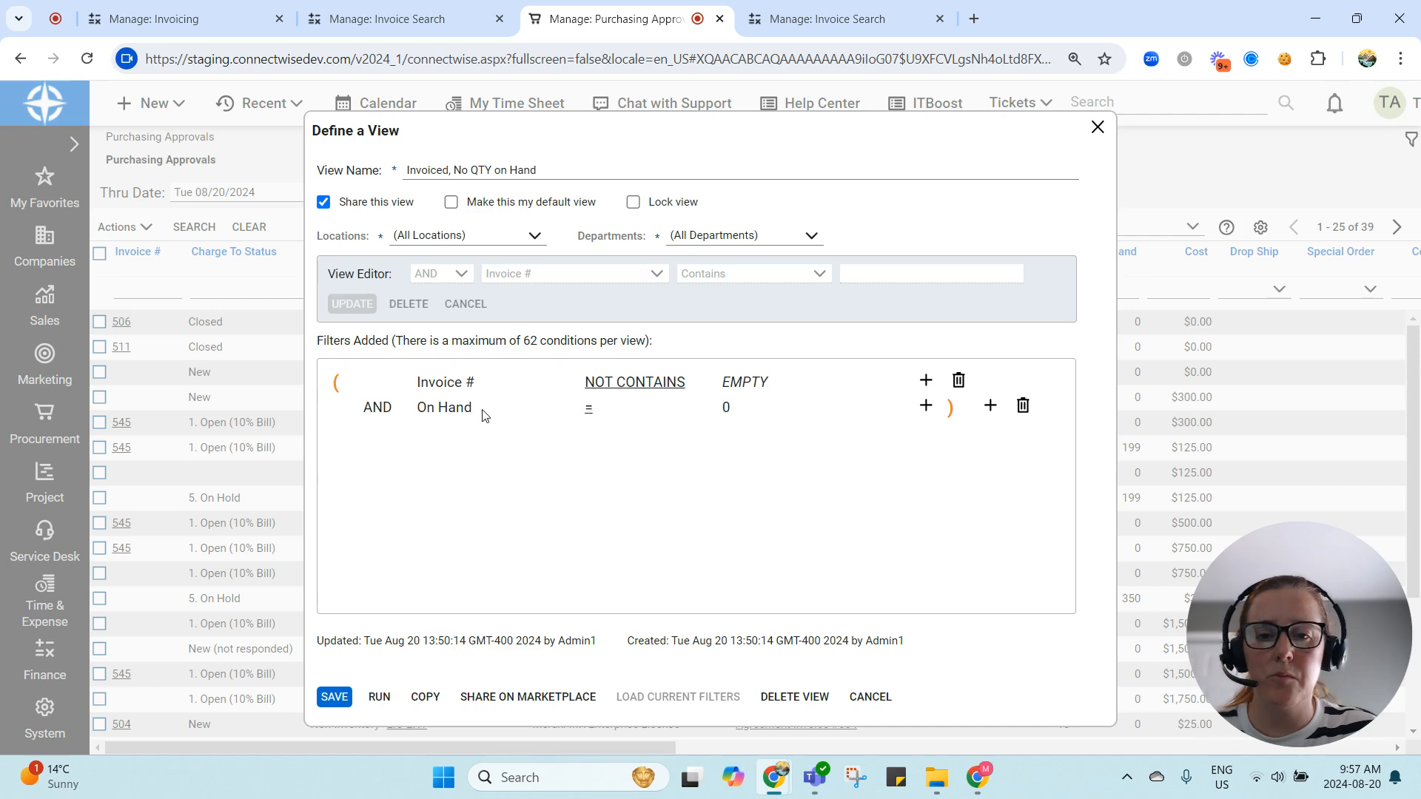
{"action": "left_click", "coordinate": [991, 407]}
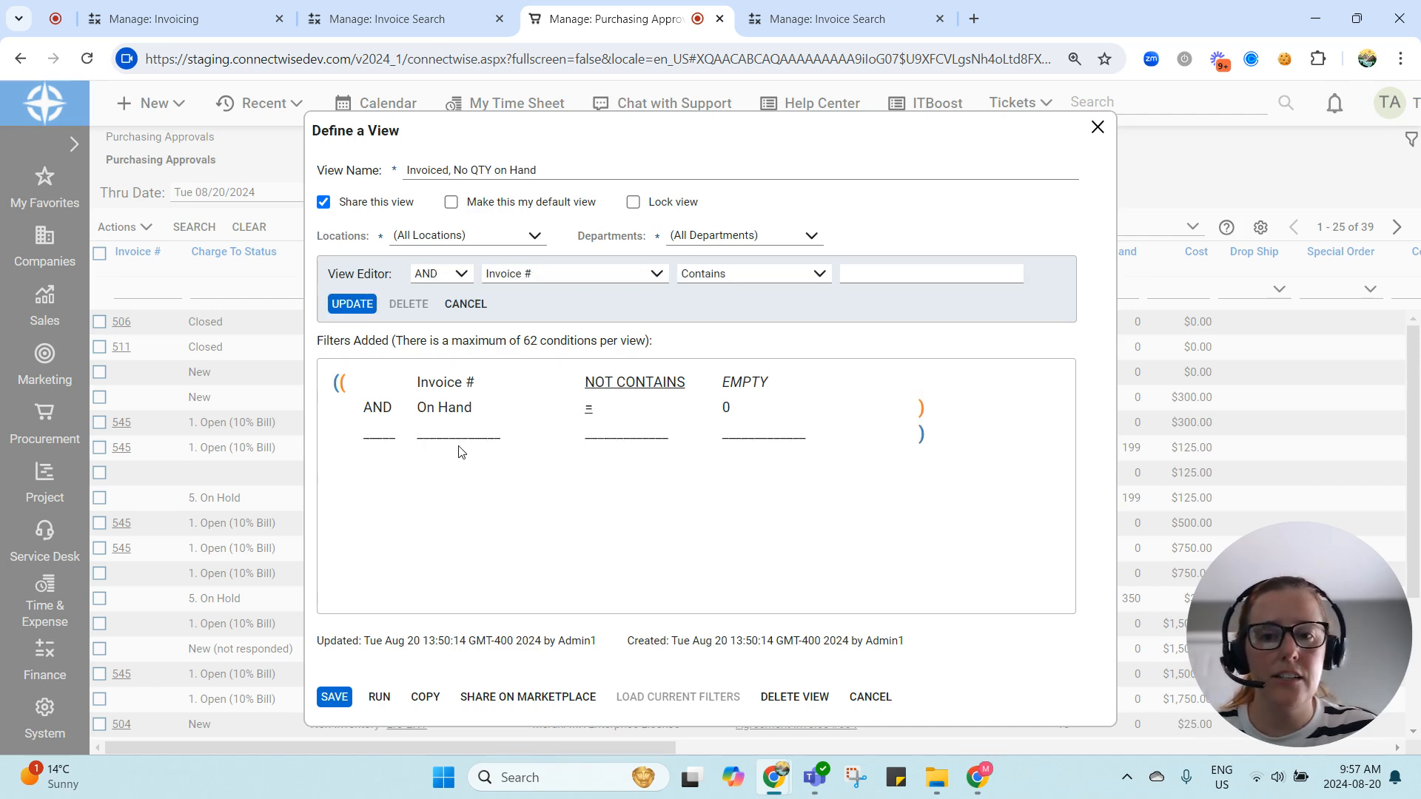
{"action": "left_click", "coordinate": [466, 304]}
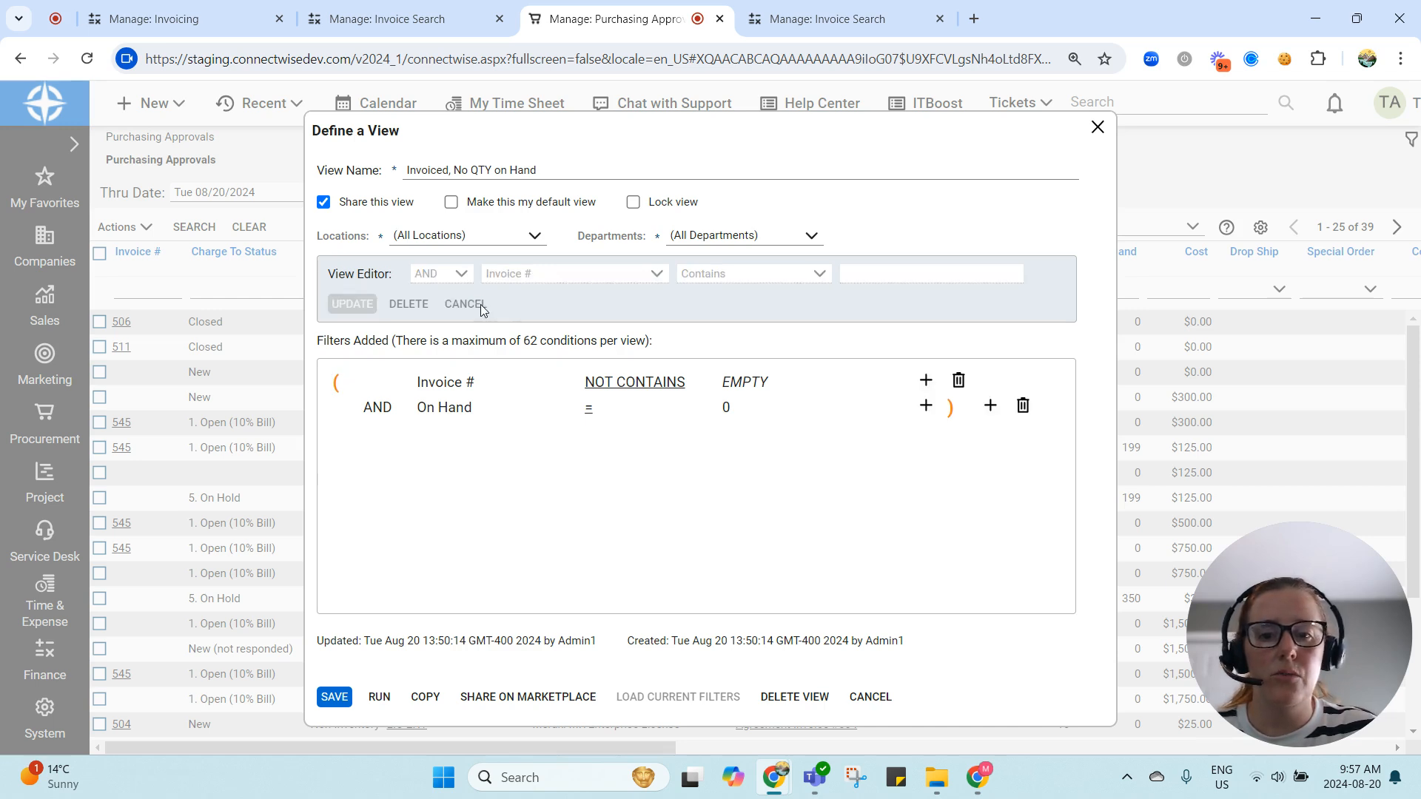
{"action": "left_click", "coordinate": [678, 413]}
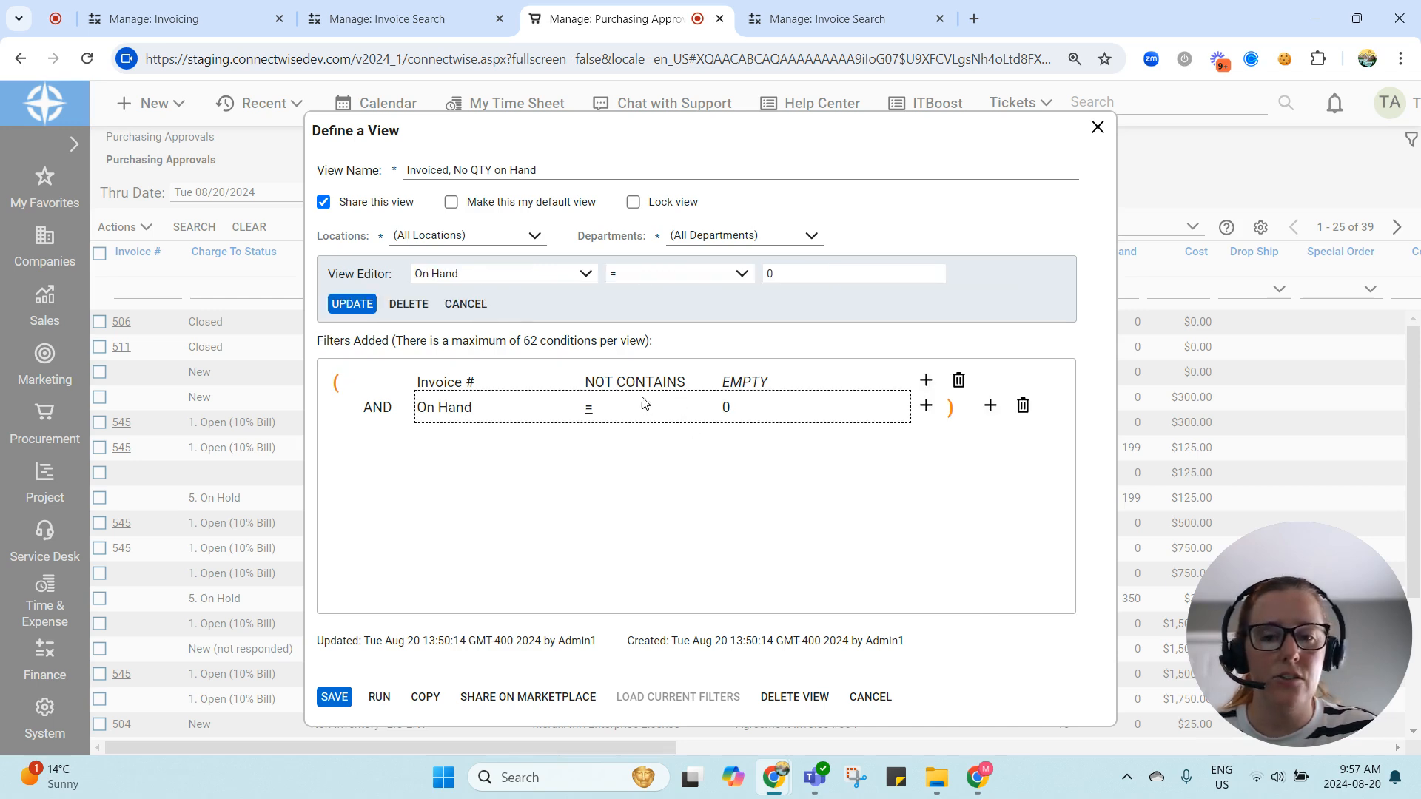
{"action": "left_click", "coordinate": [641, 381]}
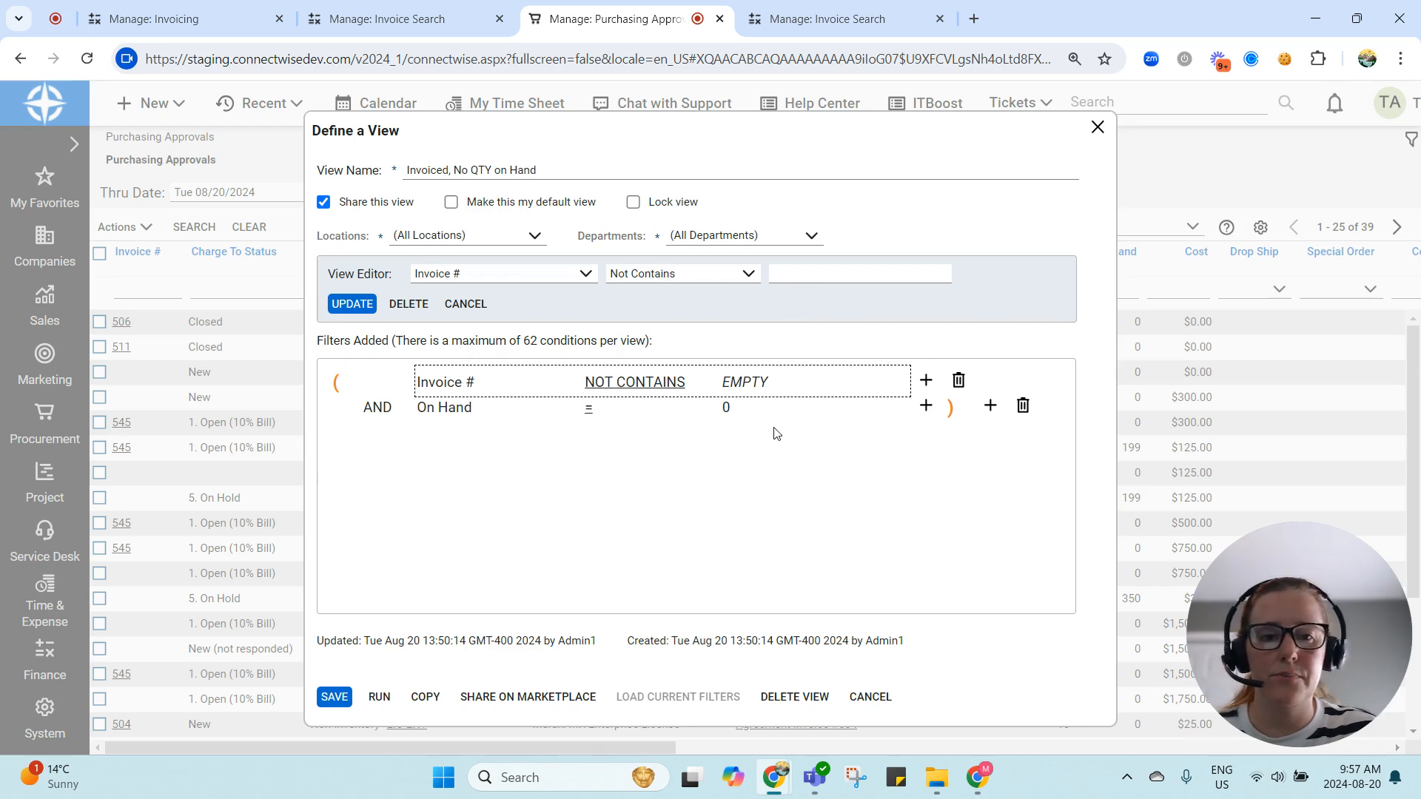
Step: Run the "Invoiced, No QTY on Hand" view and save it
{"action": "left_click", "coordinate": [382, 697]}
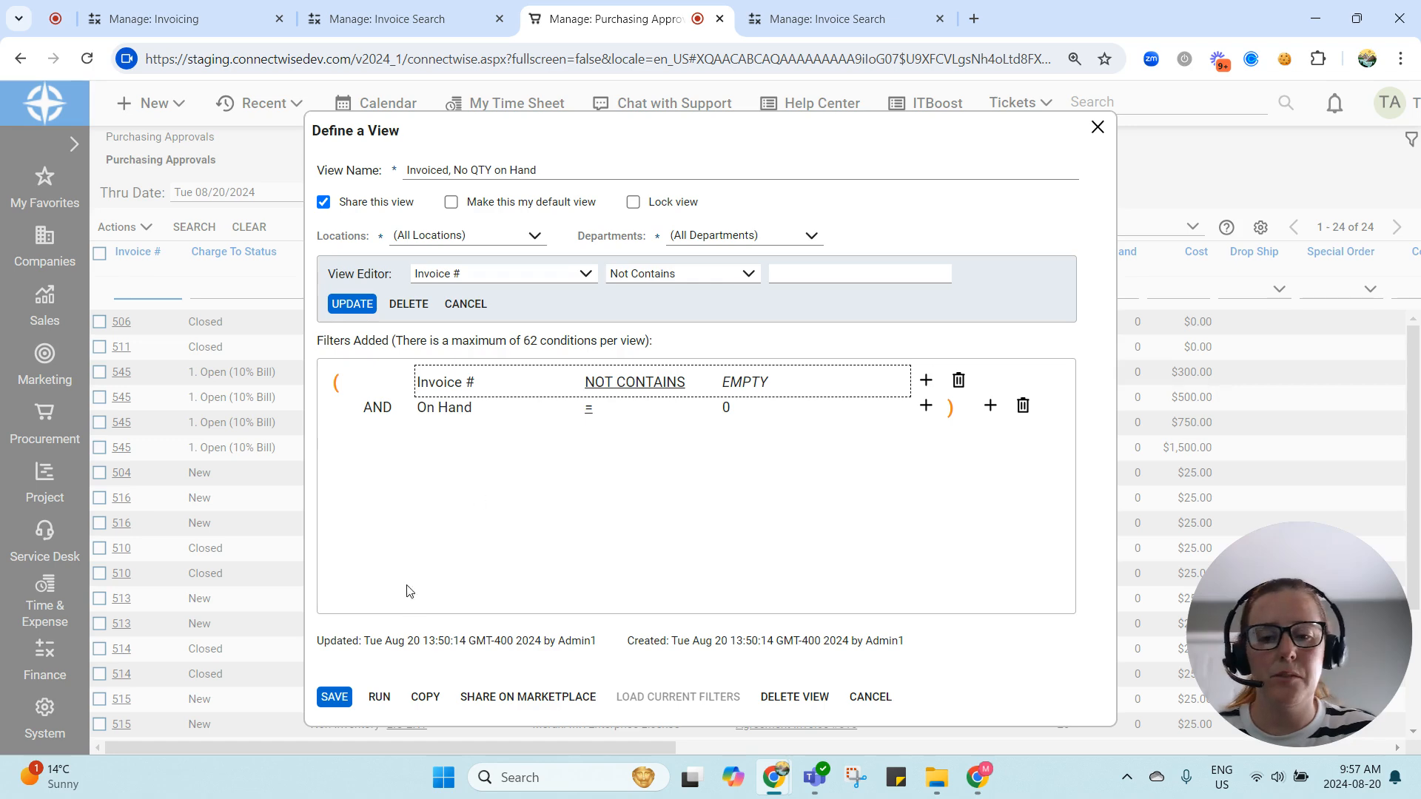
{"action": "left_click", "coordinate": [334, 697]}
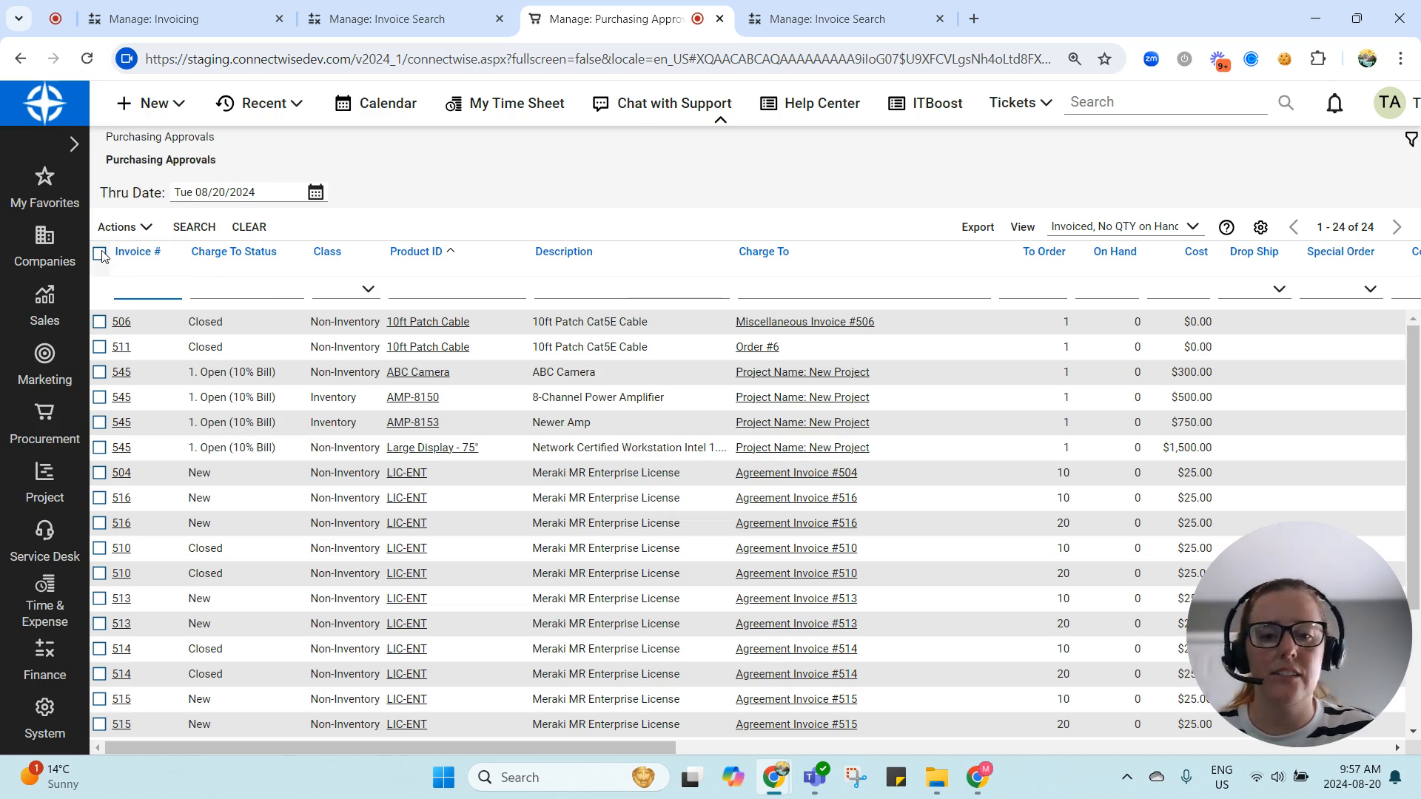
Step: Filter the purchasing approvals by Charge To with "*new project"
{"action": "left_click", "coordinate": [865, 286]}
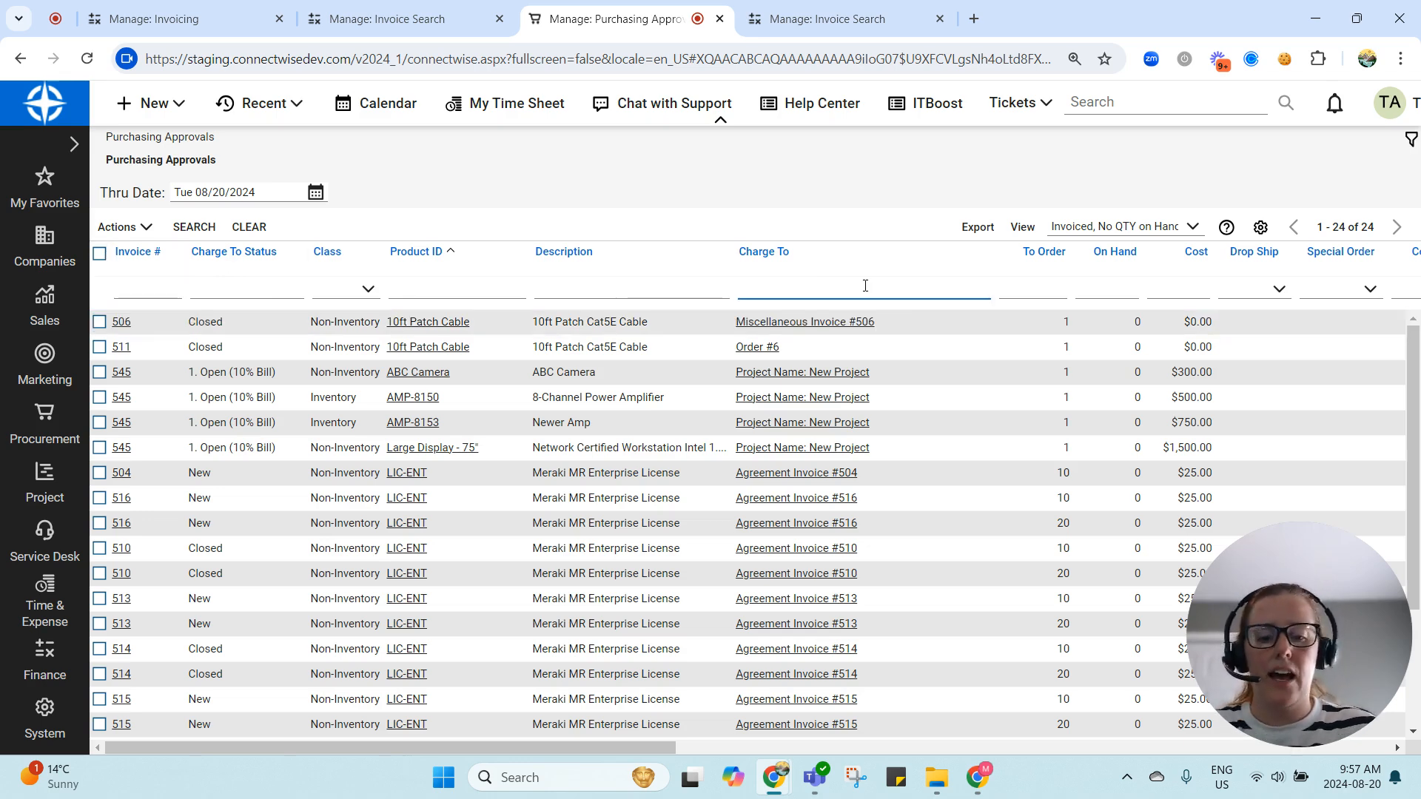
{"action": "type", "text": "*new project"}
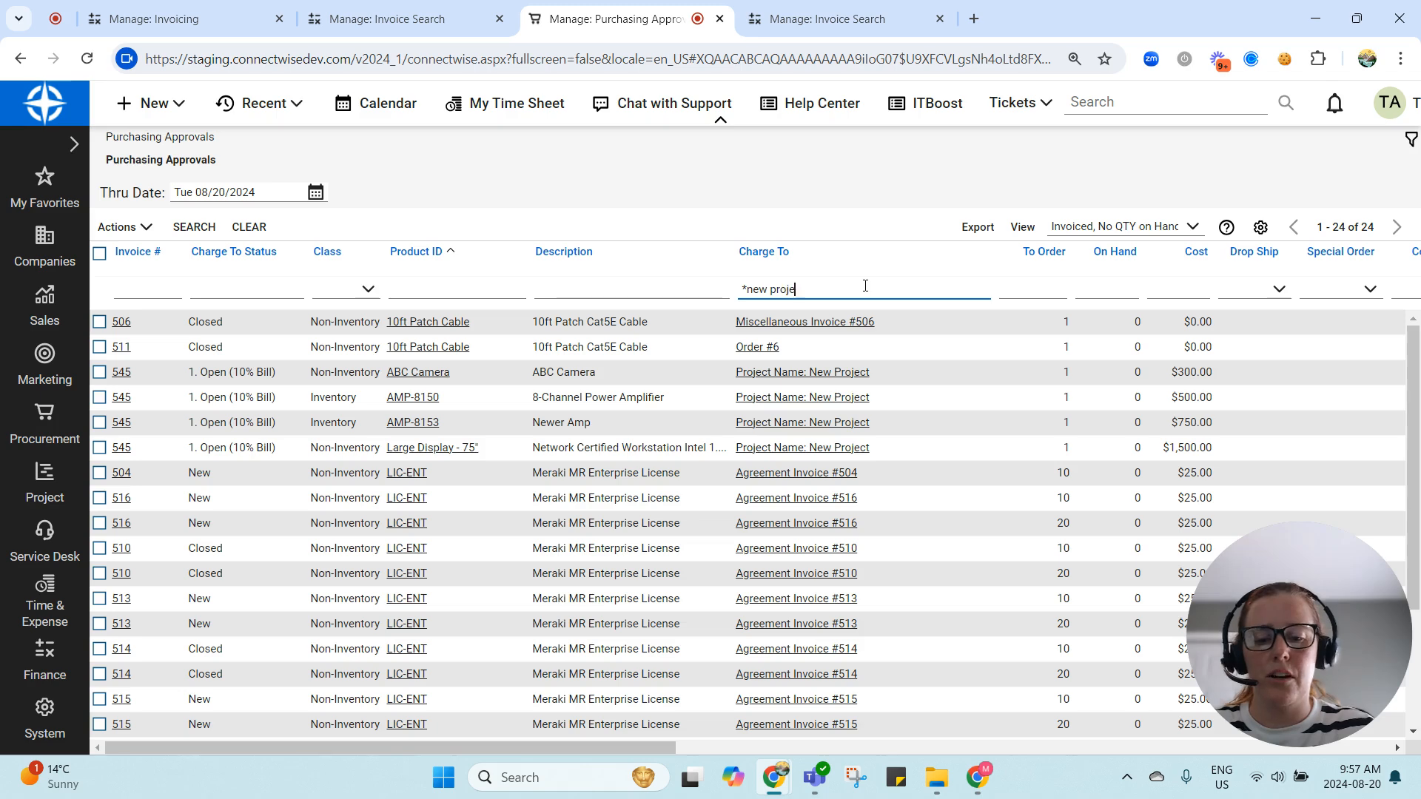
{"action": "key", "text": "Return"}
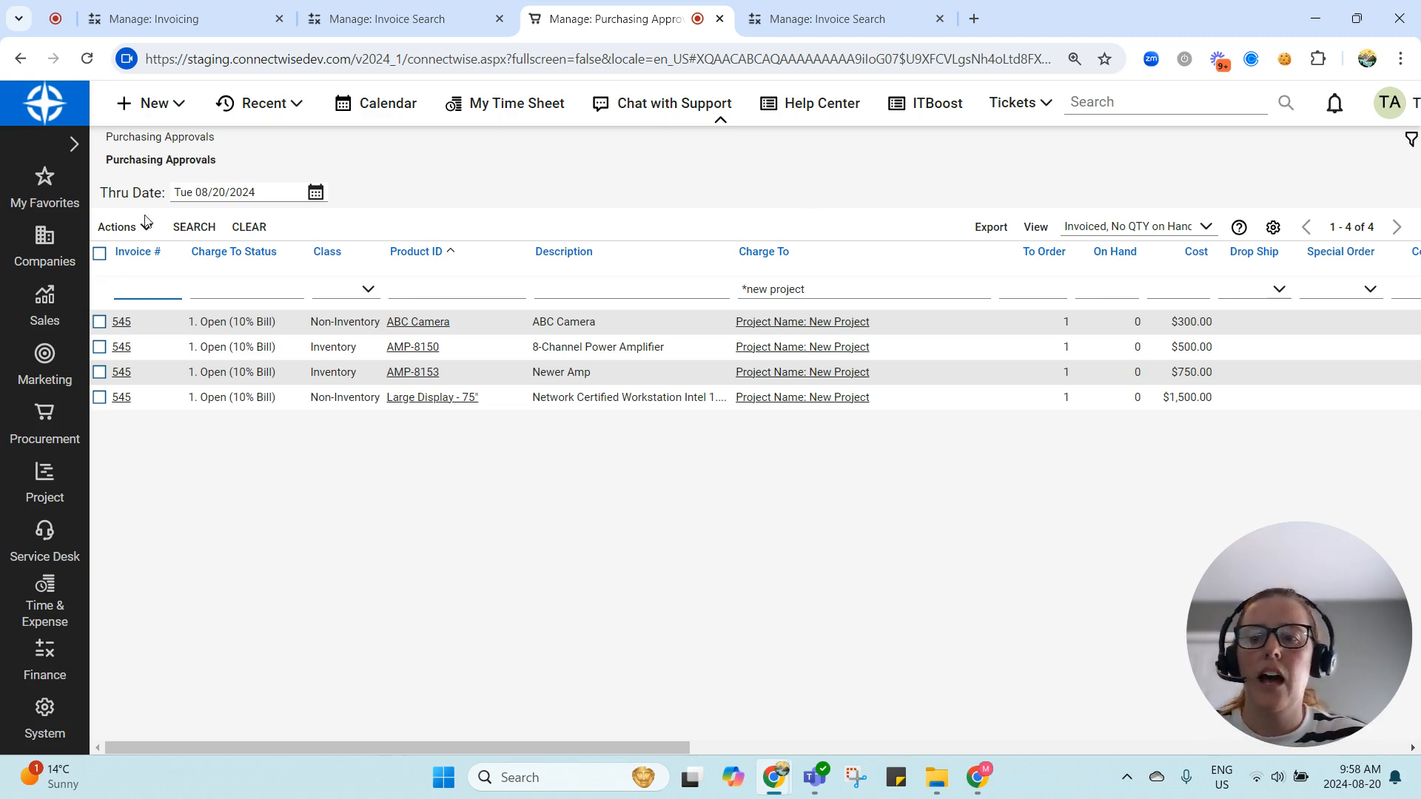
Step: Select all filtered items and capture the purchasing approvals list with Snipping Tool, moving the capture window off this screen
{"action": "left_click", "coordinate": [100, 254]}
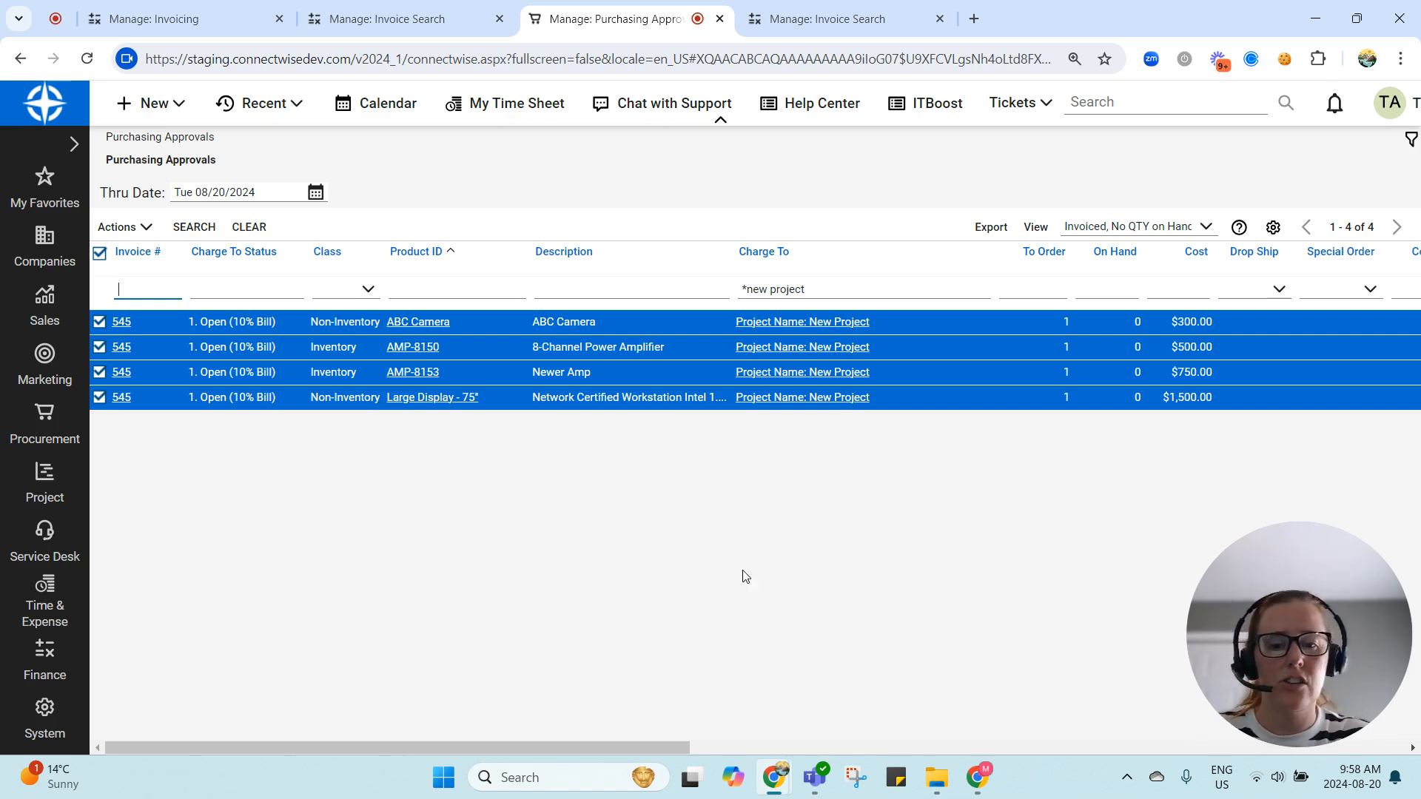
{"action": "left_click", "coordinate": [856, 779]}
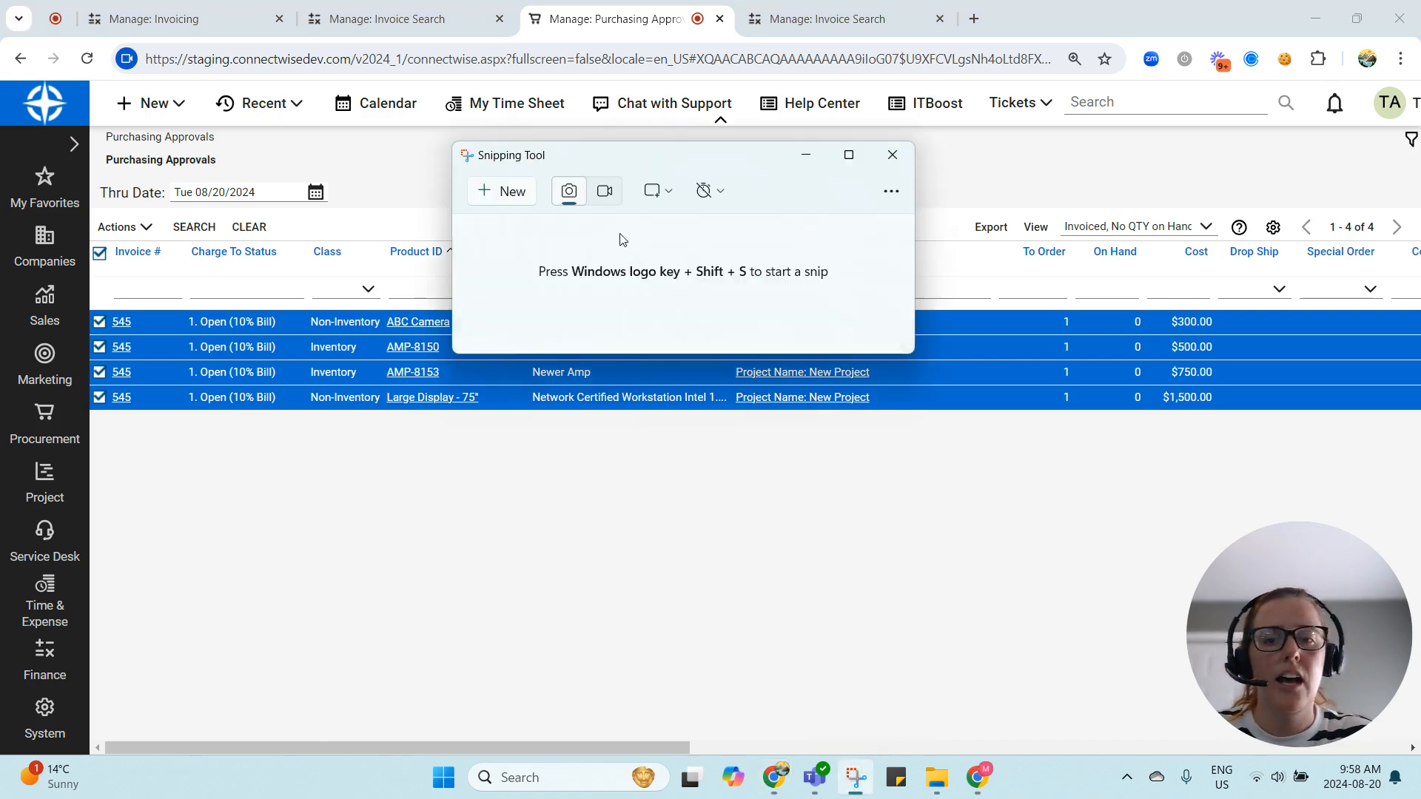
{"action": "left_click", "coordinate": [500, 191]}
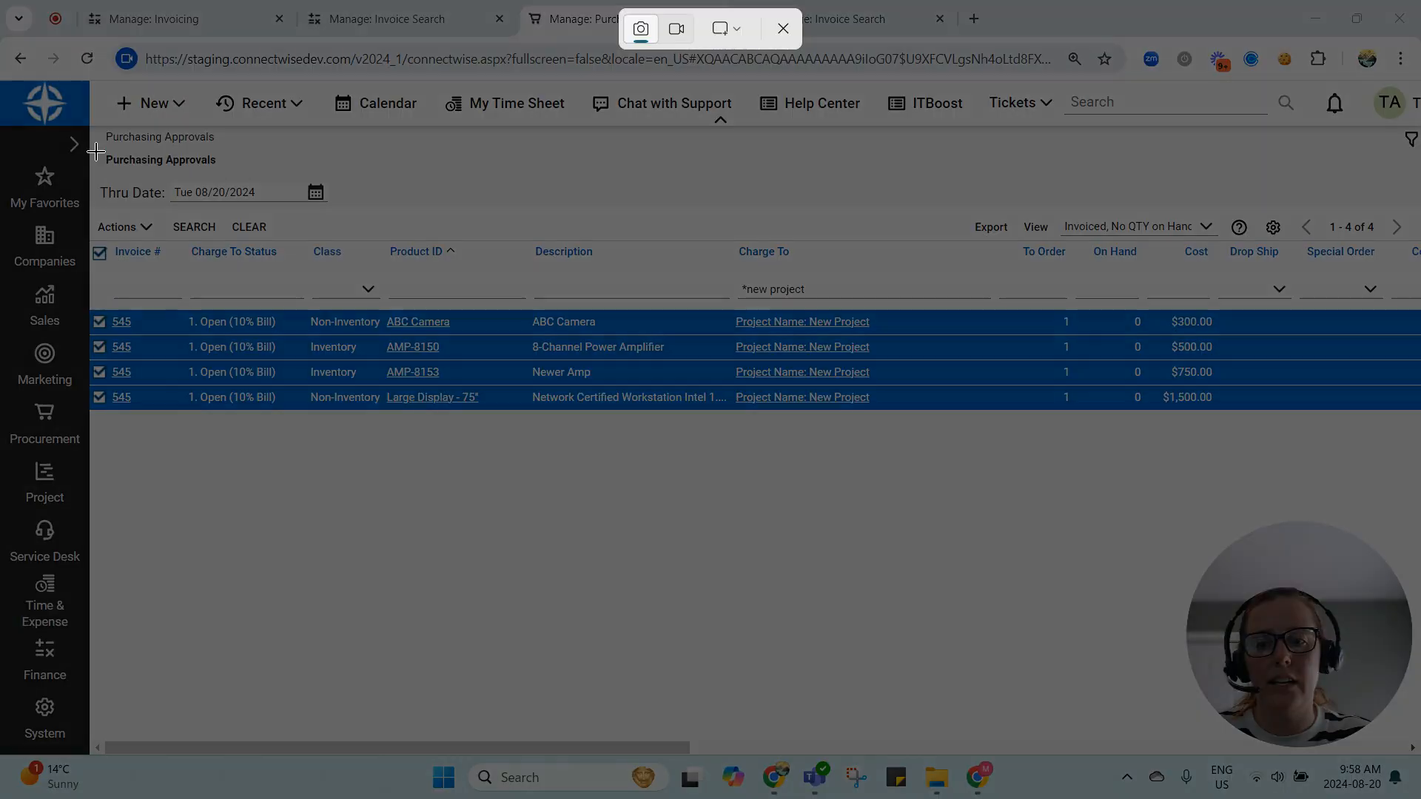
{"action": "left_click_drag", "start_coordinate": [91, 140], "coordinate": [1264, 459]}
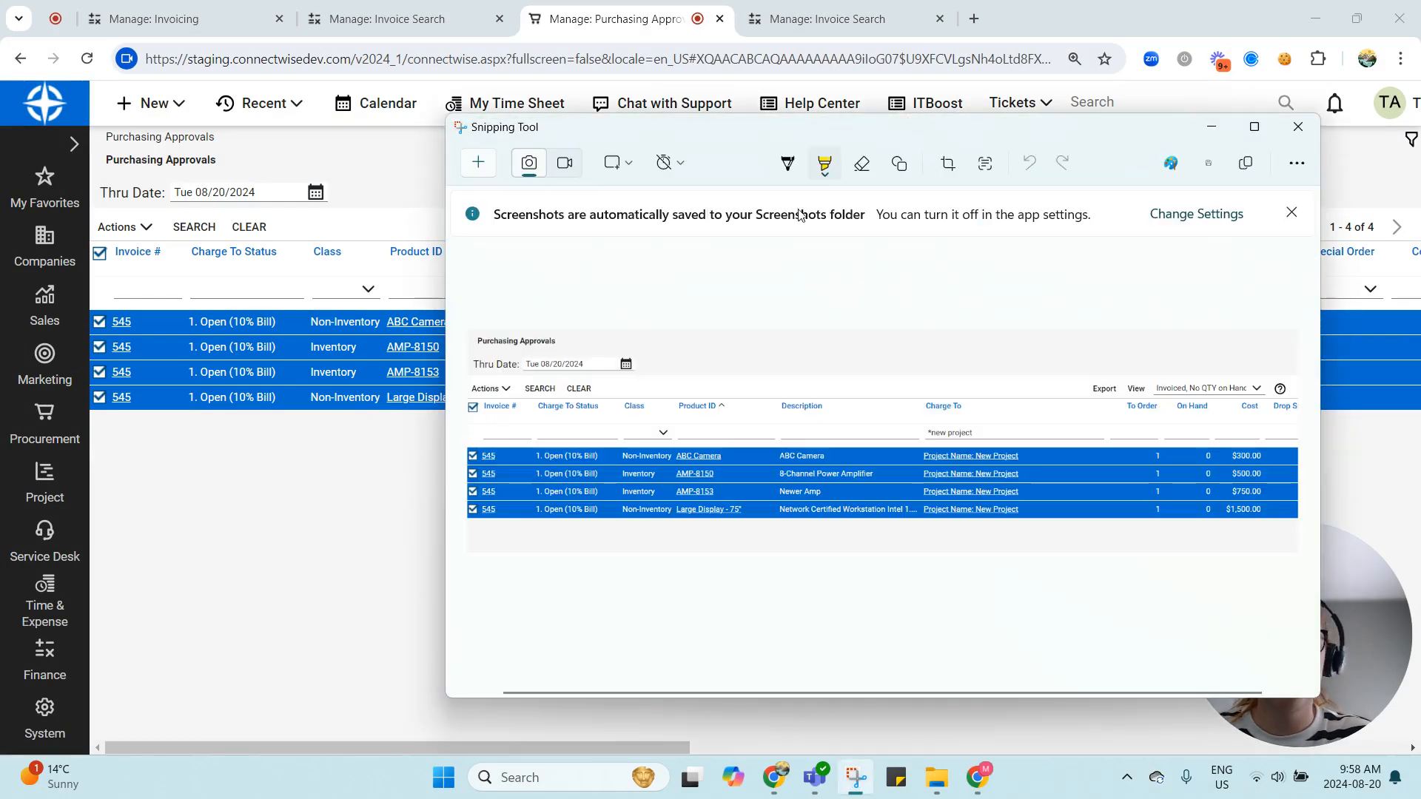
{"action": "left_click_drag", "start_coordinate": [953, 131], "coordinate": [0, 189]}
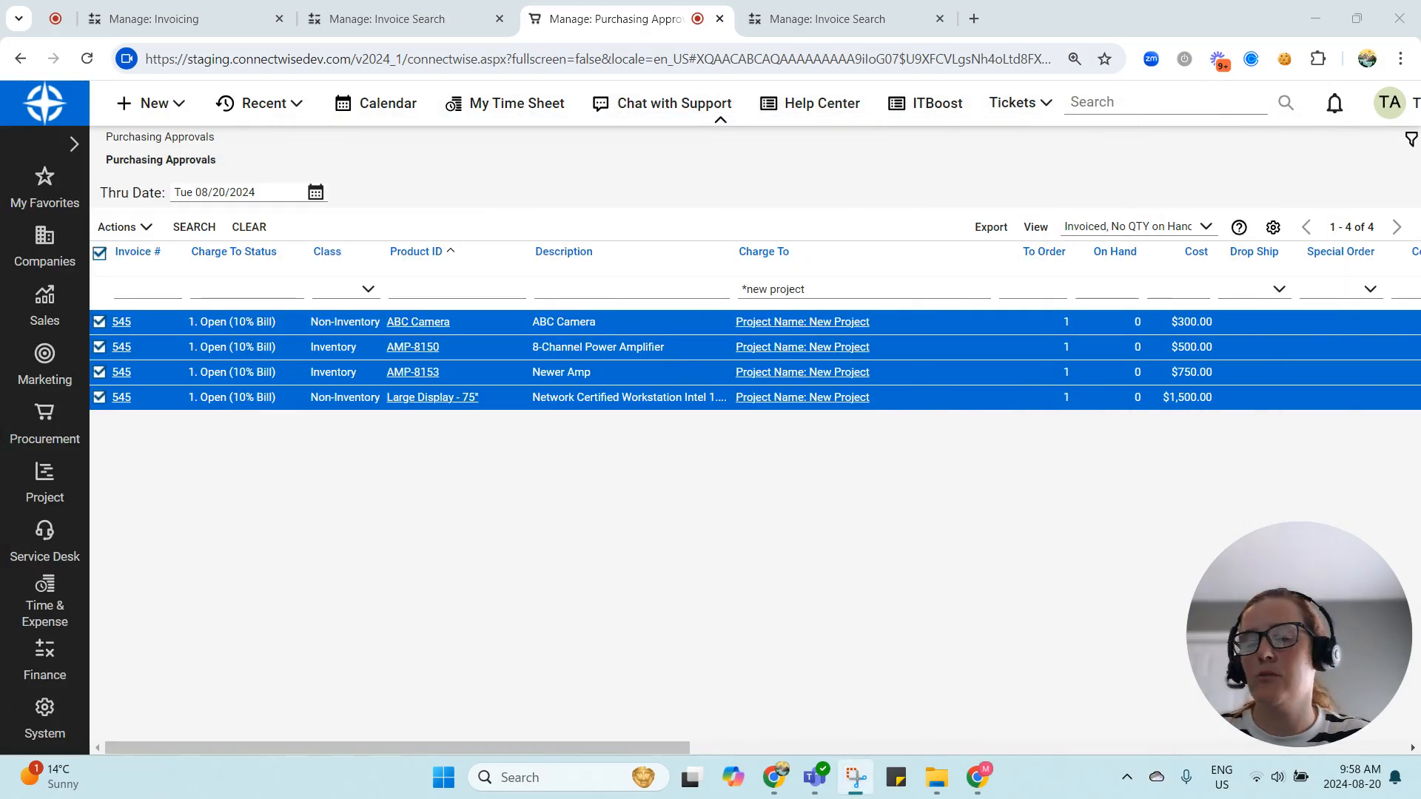
Step: Approve the selected products in the purchasing approvals list and accept the confirmation
{"action": "left_click", "coordinate": [140, 228]}
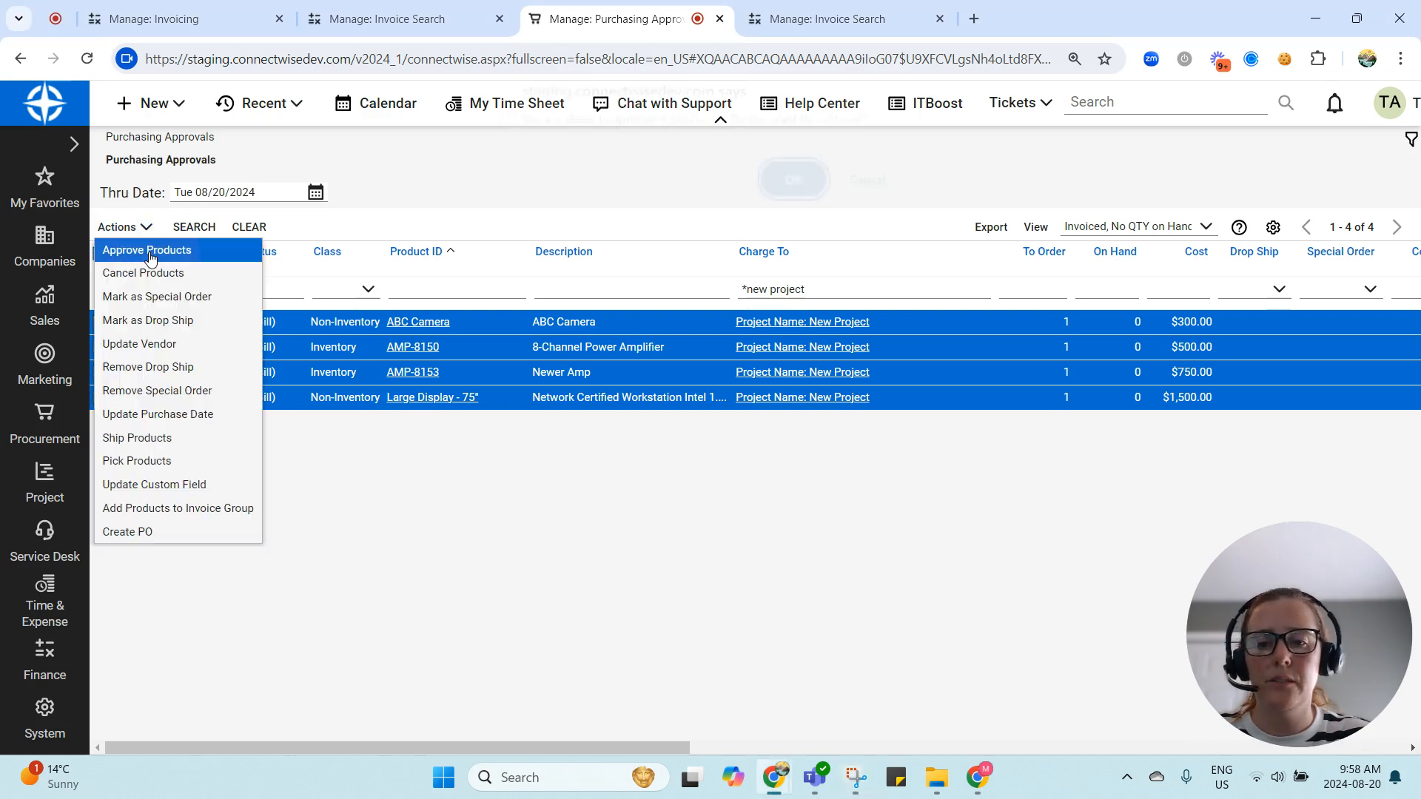
{"action": "left_click", "coordinate": [149, 252]}
{"action": "left_click", "coordinate": [795, 195]}
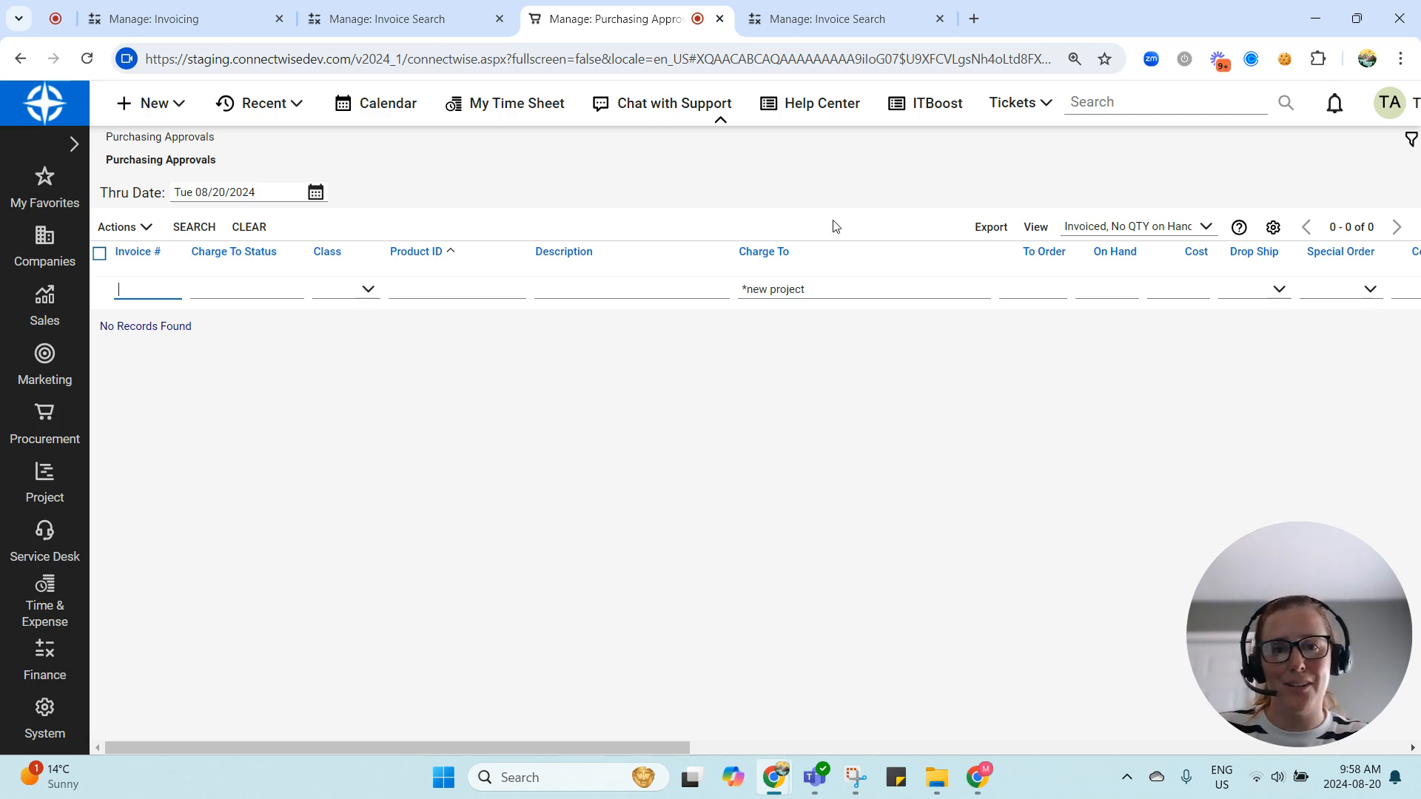
Step: Open Procurement's Purchasing list and filter it by Charge To with "*new project"
{"action": "left_click", "coordinate": [45, 416]}
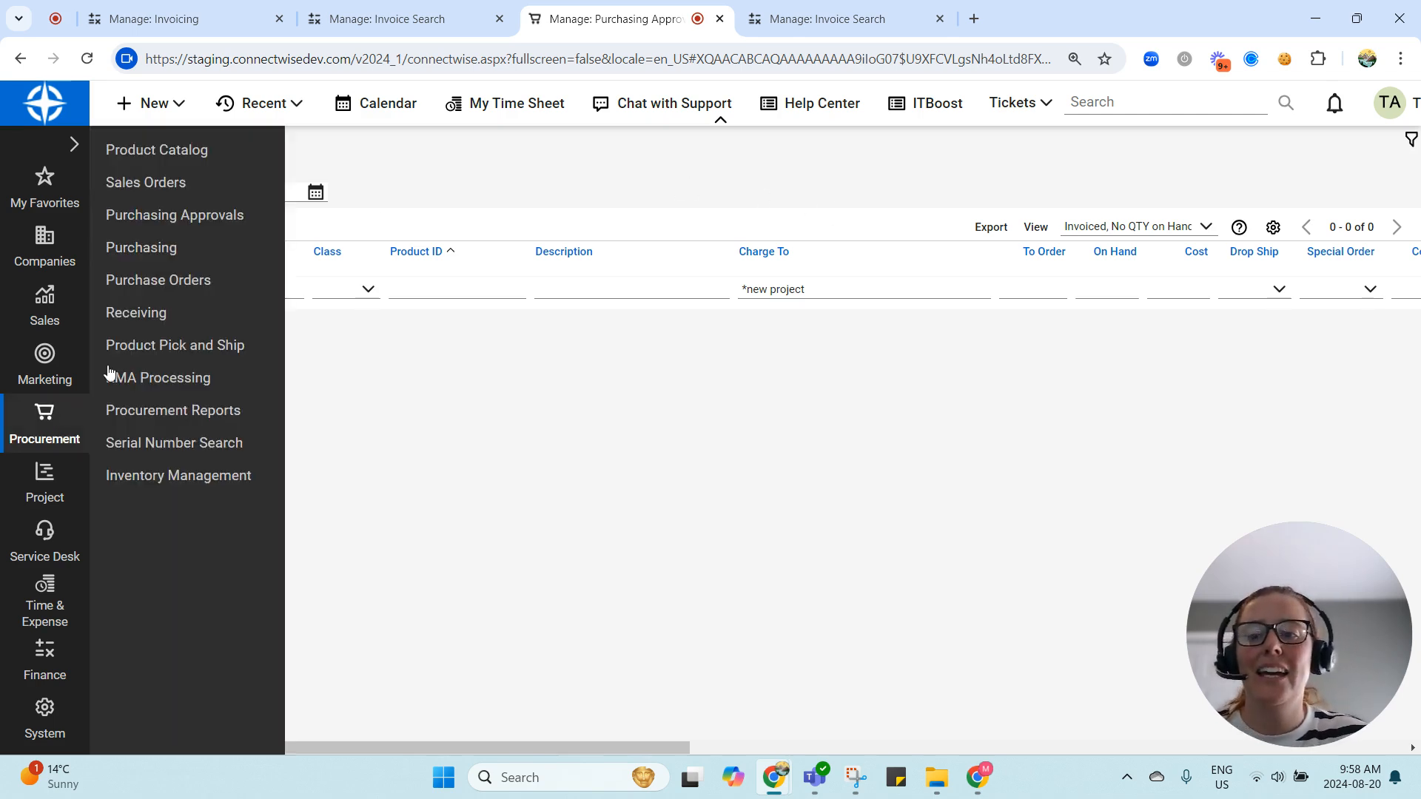
{"action": "left_click", "coordinate": [194, 251]}
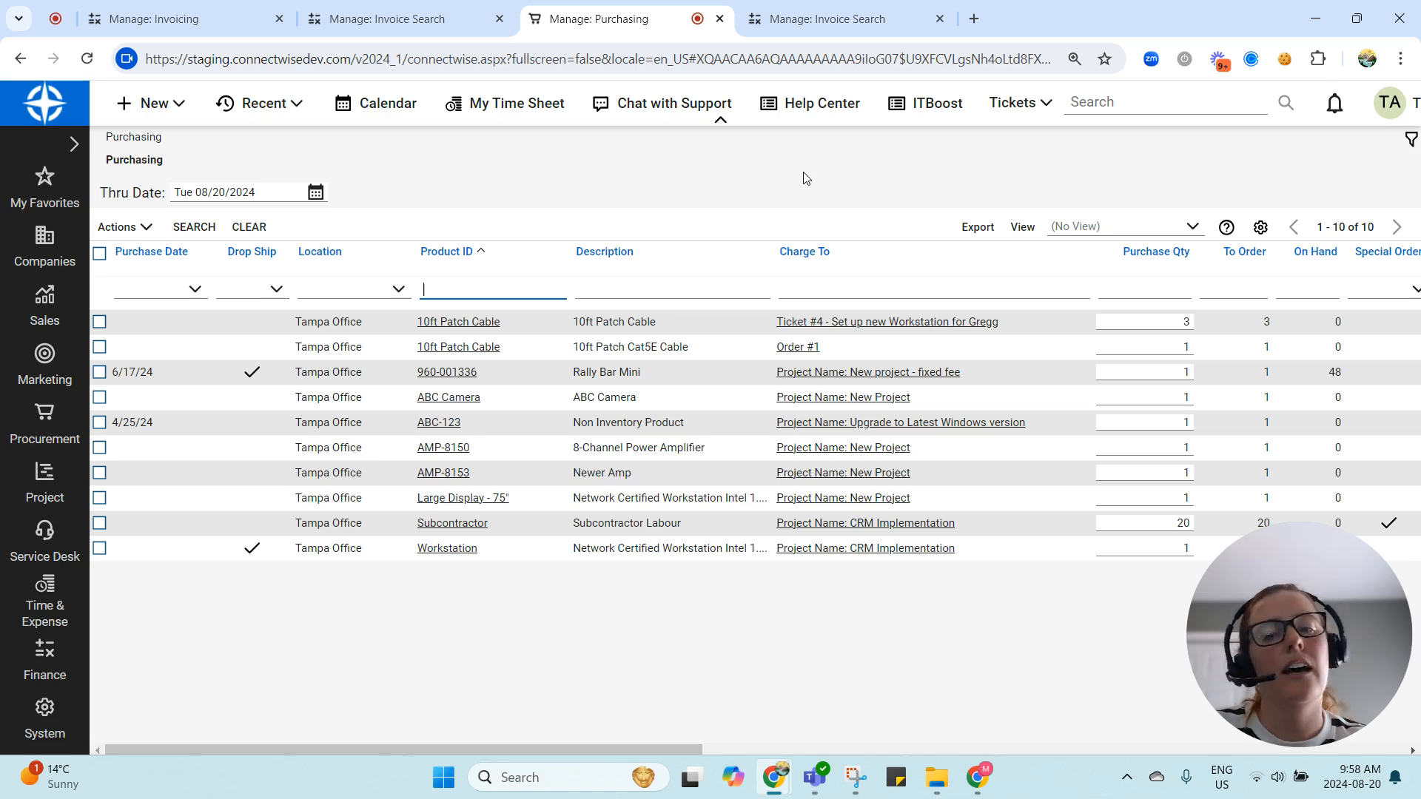
{"action": "left_click", "coordinate": [825, 288]}
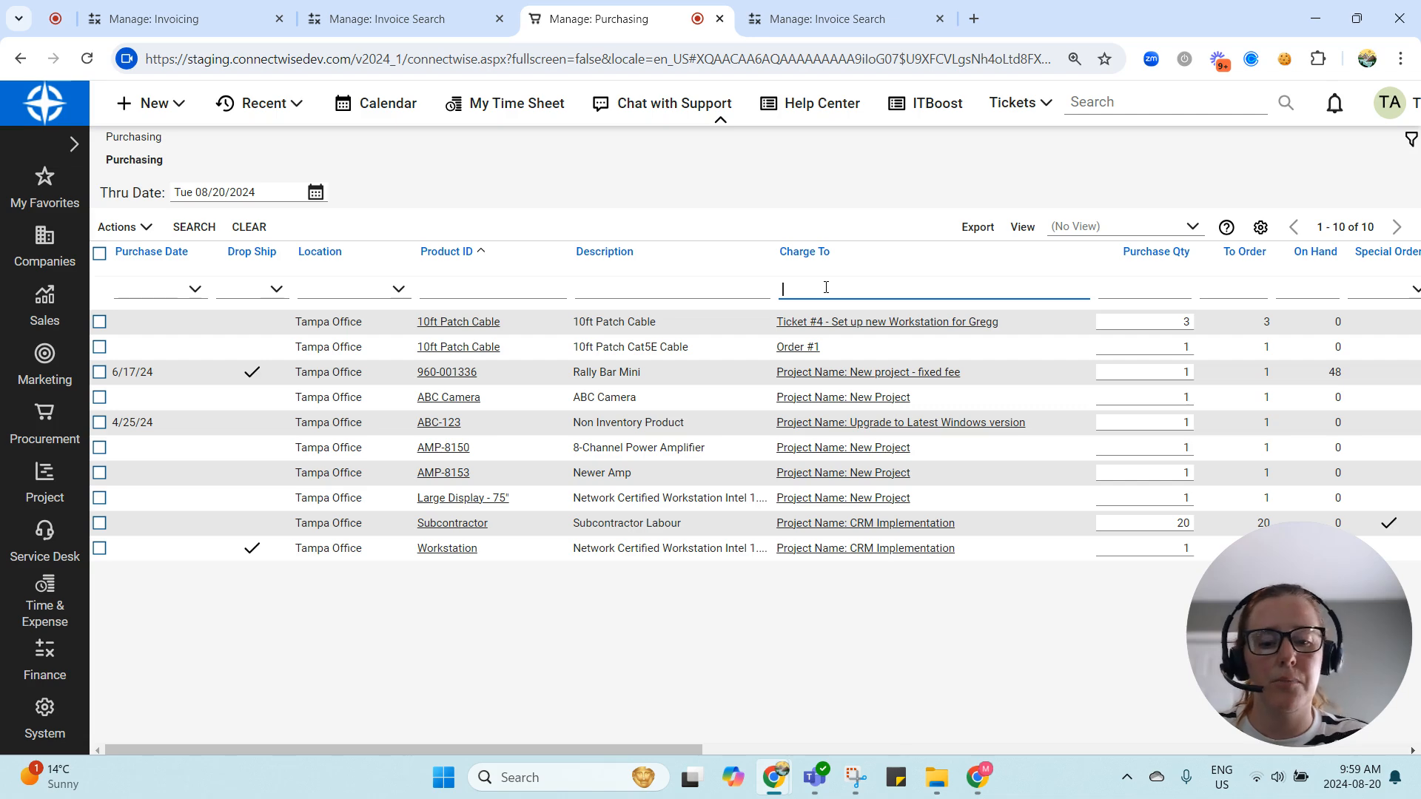
{"action": "type", "text": "*new pro"}
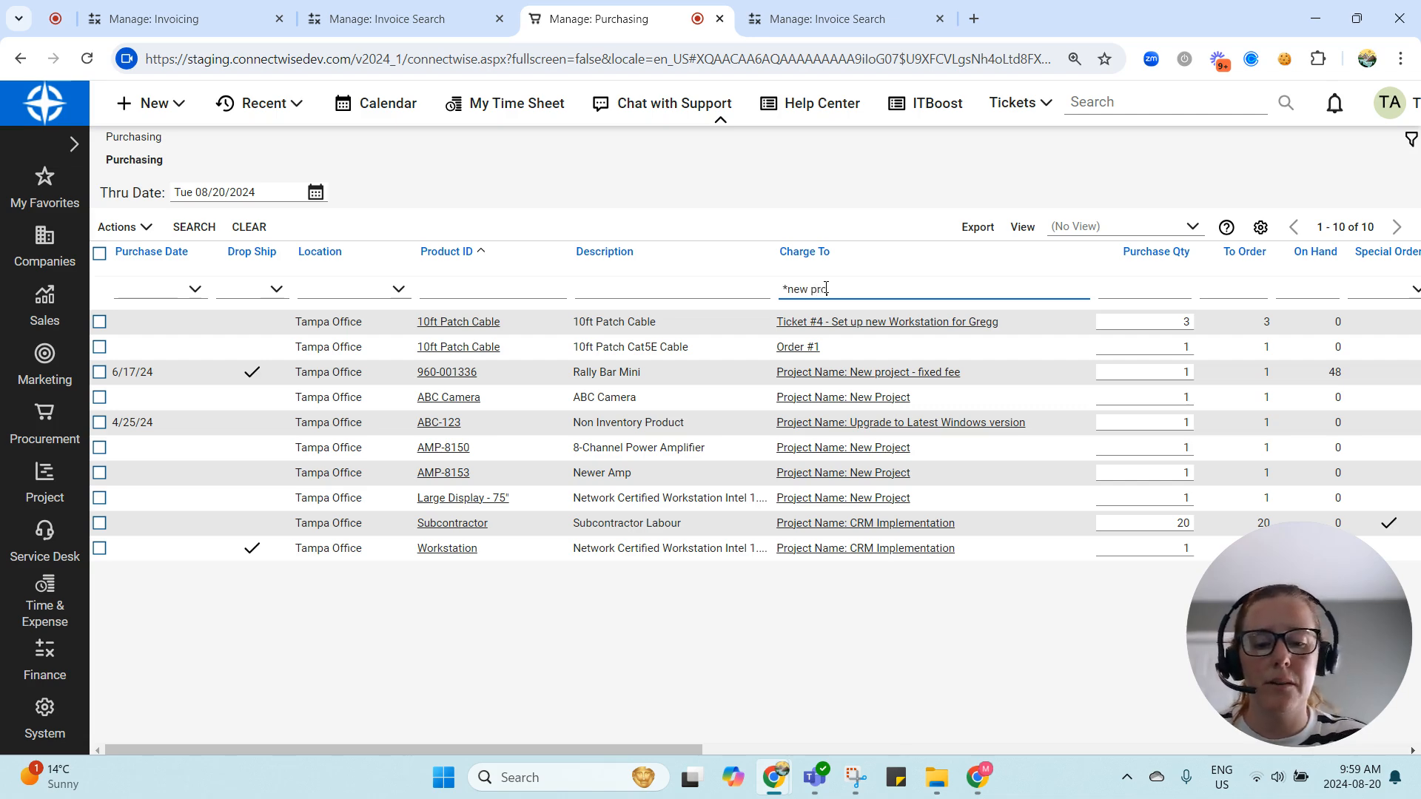
{"action": "type", "text": "ject"}
{"action": "key", "text": "Return"}
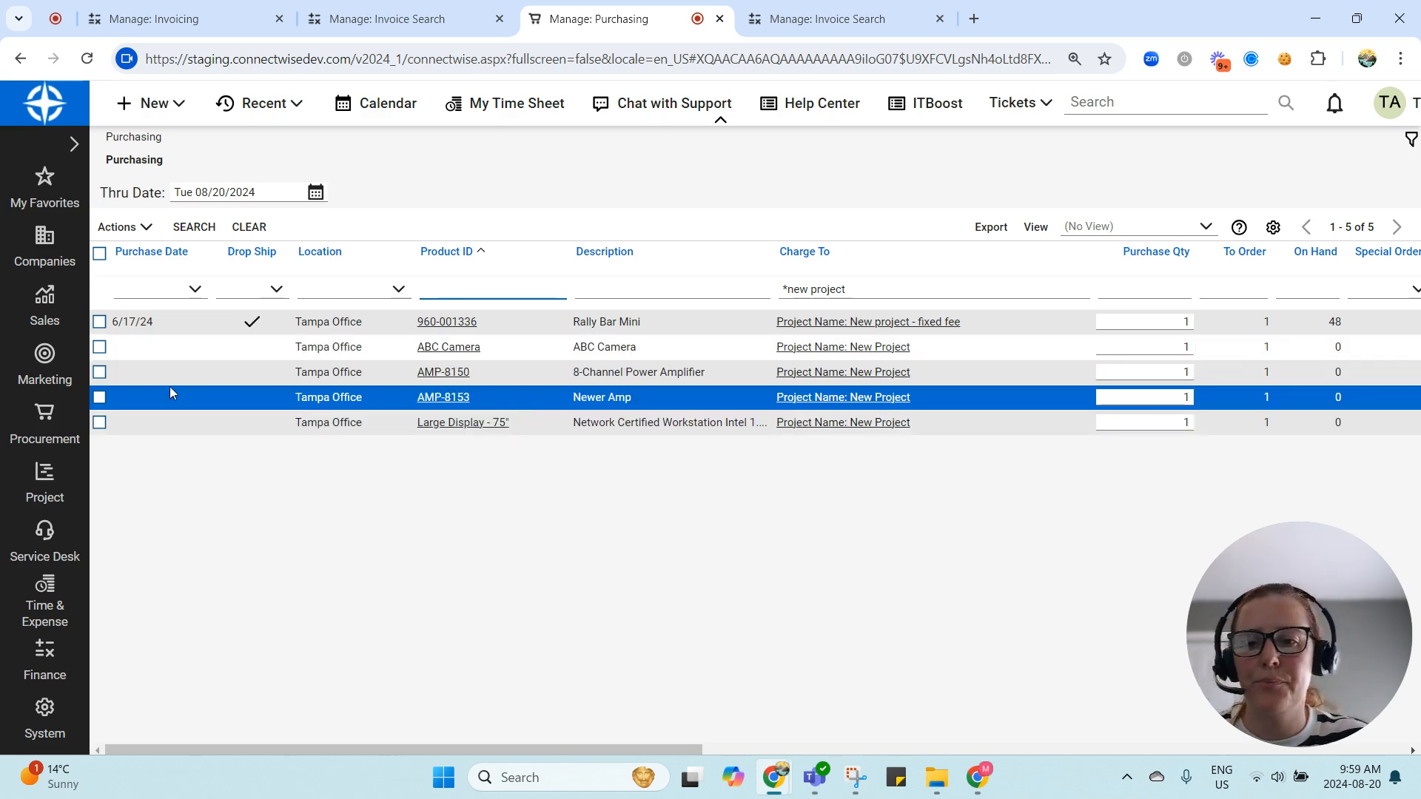
Step: Create a purchase order with vendor TEST COMPANY and warehouse Tampa for all filtered products except the Rally Bar Mini
{"action": "left_click", "coordinate": [99, 254]}
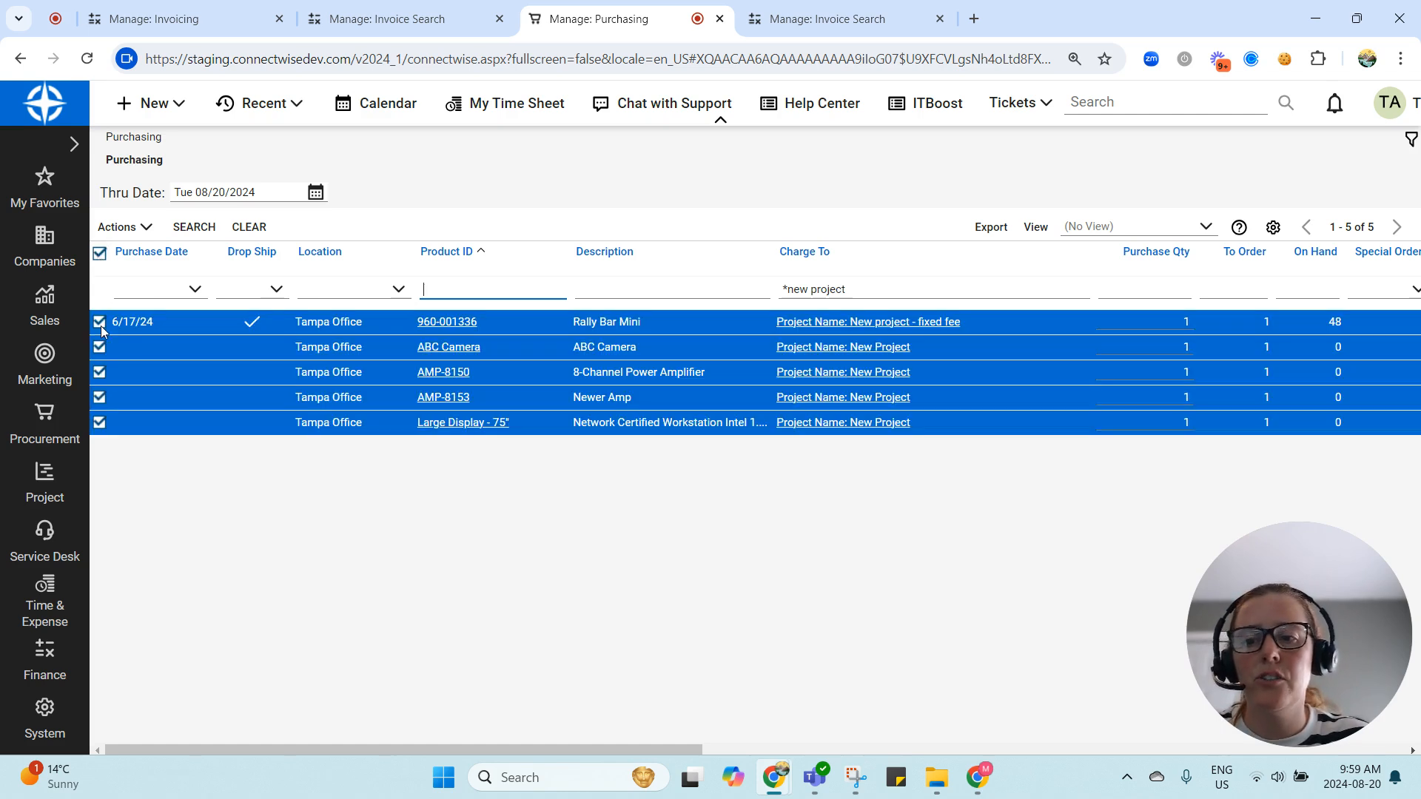
{"action": "left_click", "coordinate": [99, 321]}
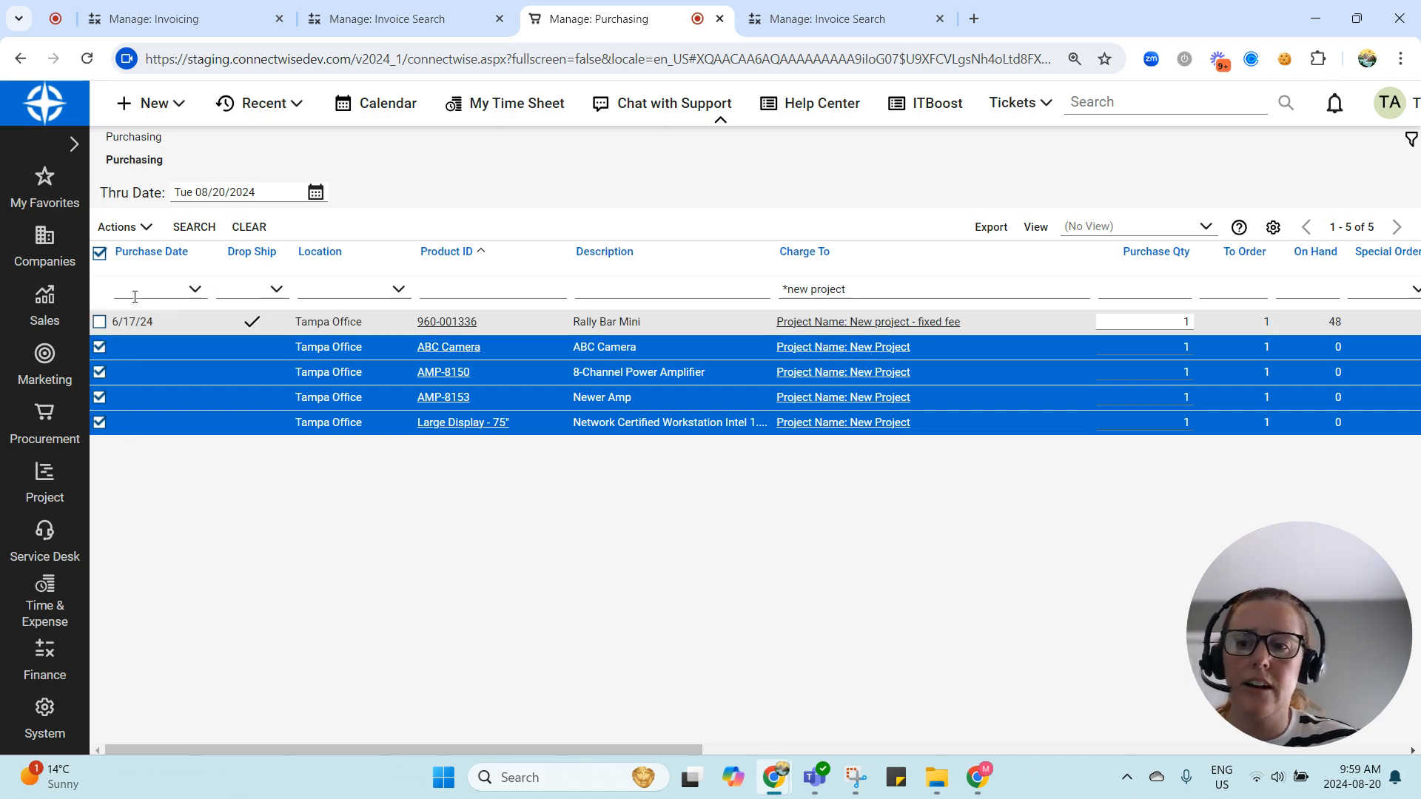
{"action": "left_click", "coordinate": [138, 235]}
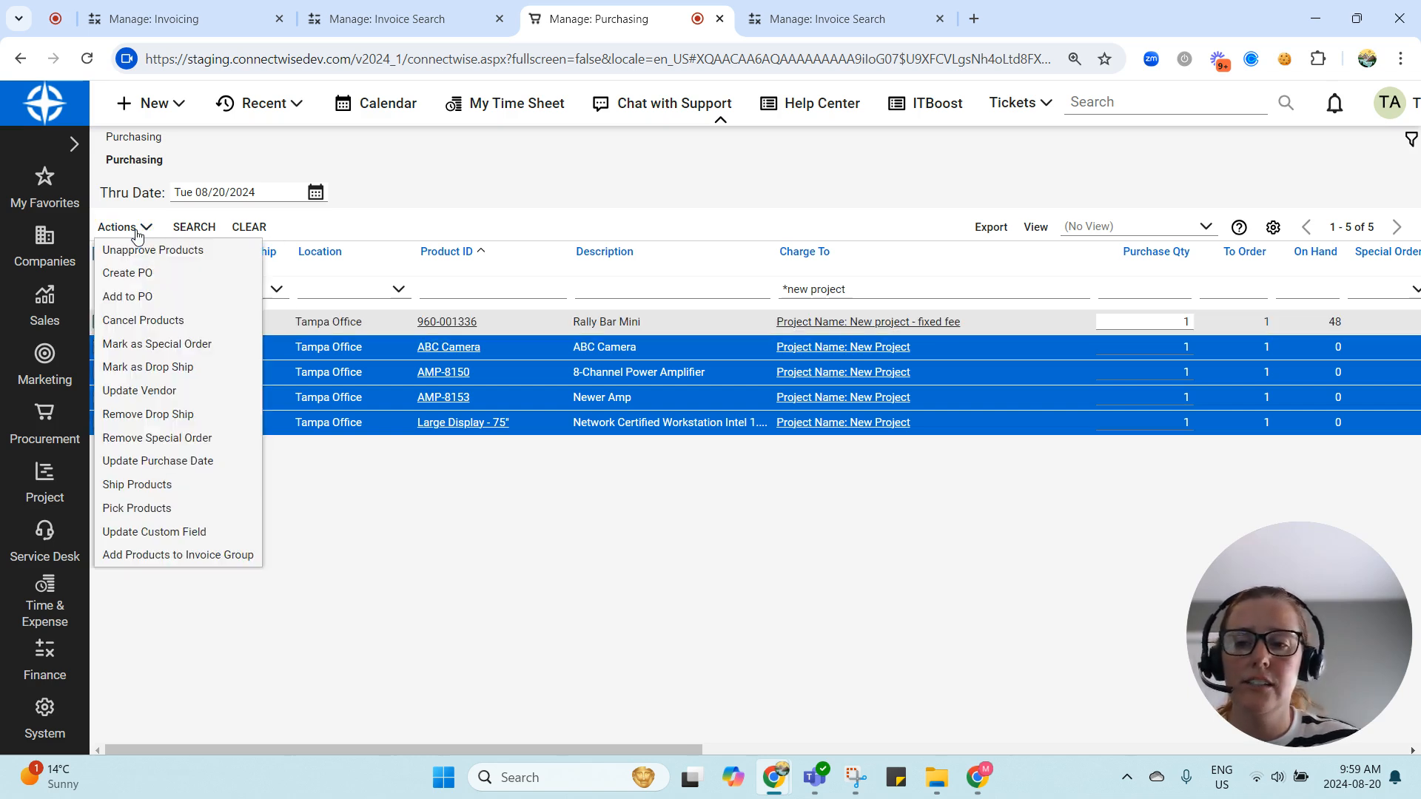
{"action": "left_click", "coordinate": [139, 275]}
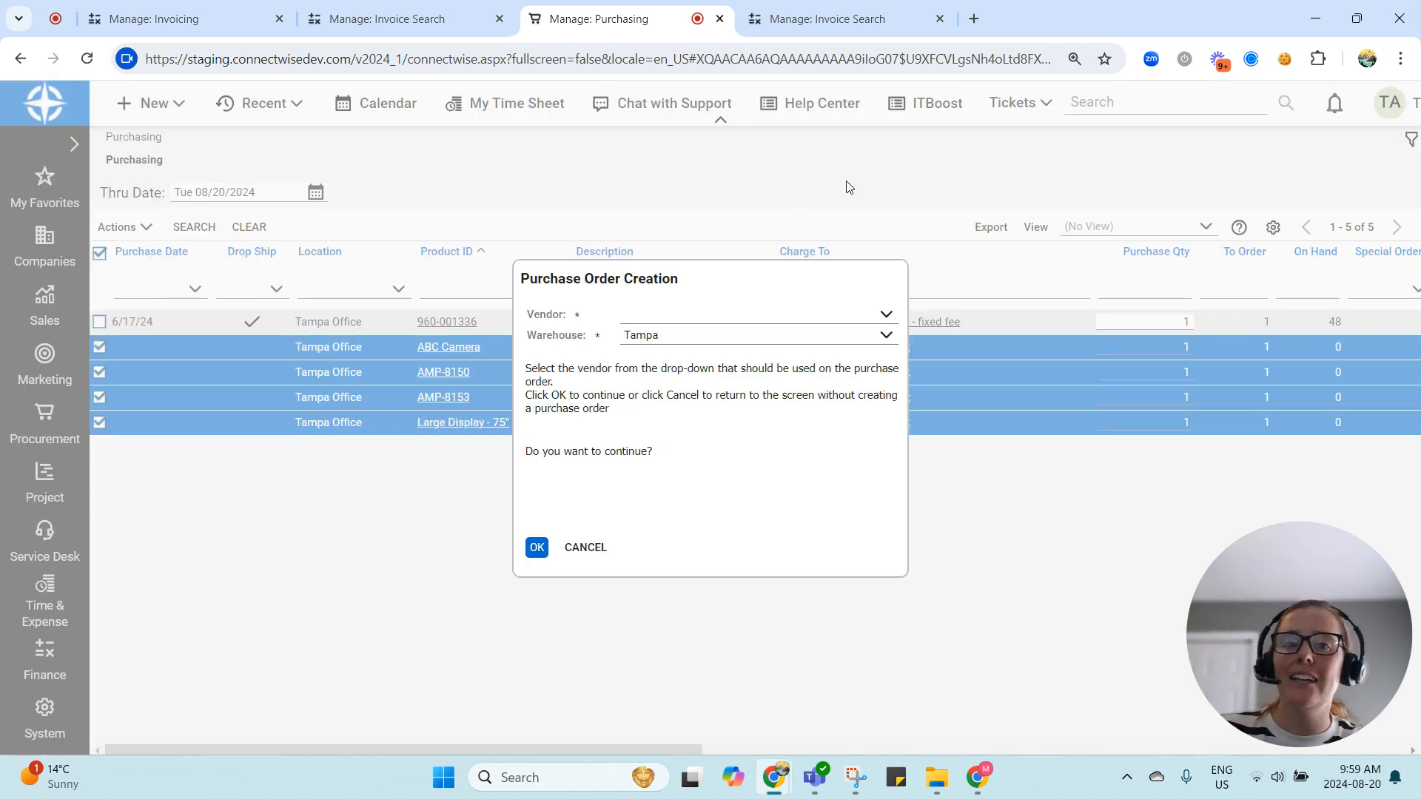
{"action": "left_click", "coordinate": [887, 316]}
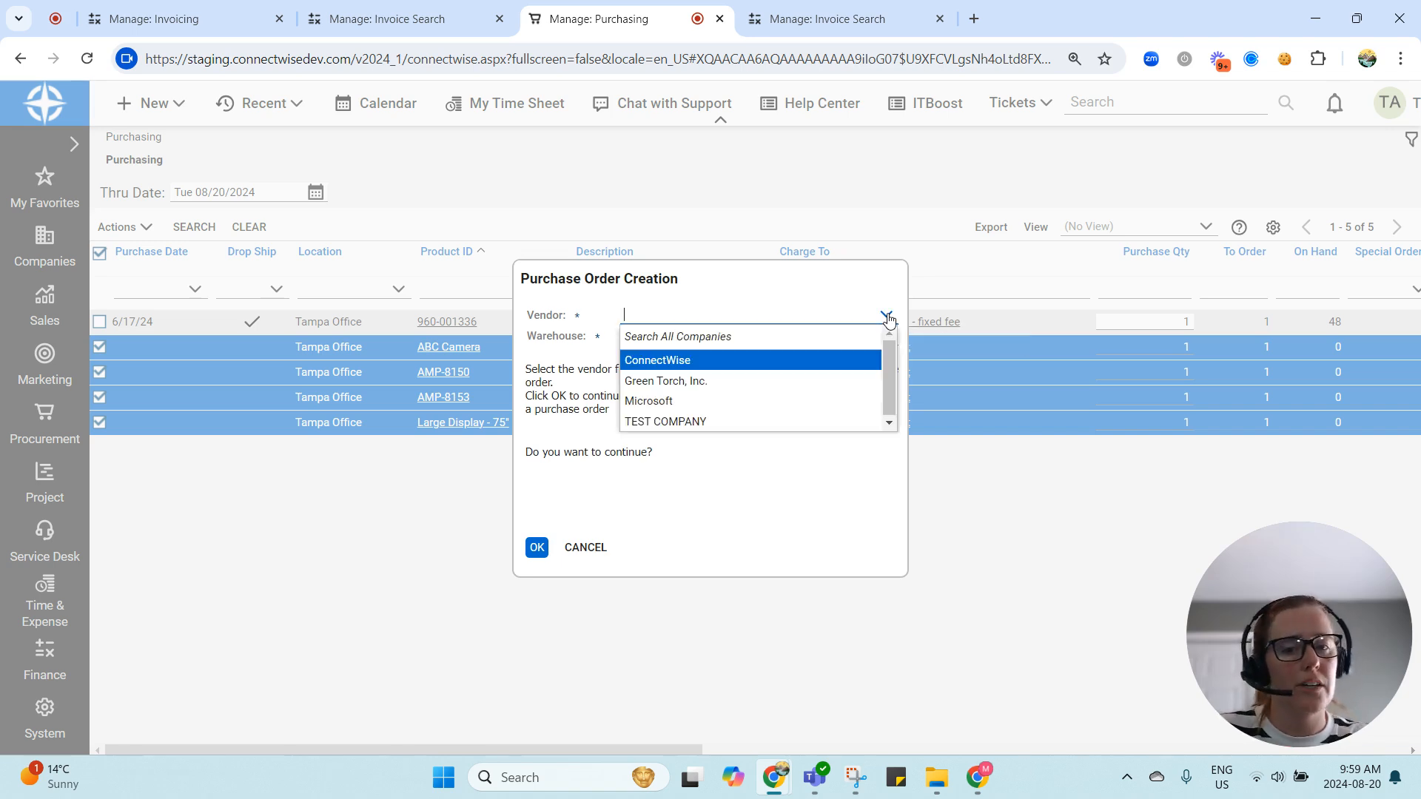
{"action": "left_click", "coordinate": [715, 421]}
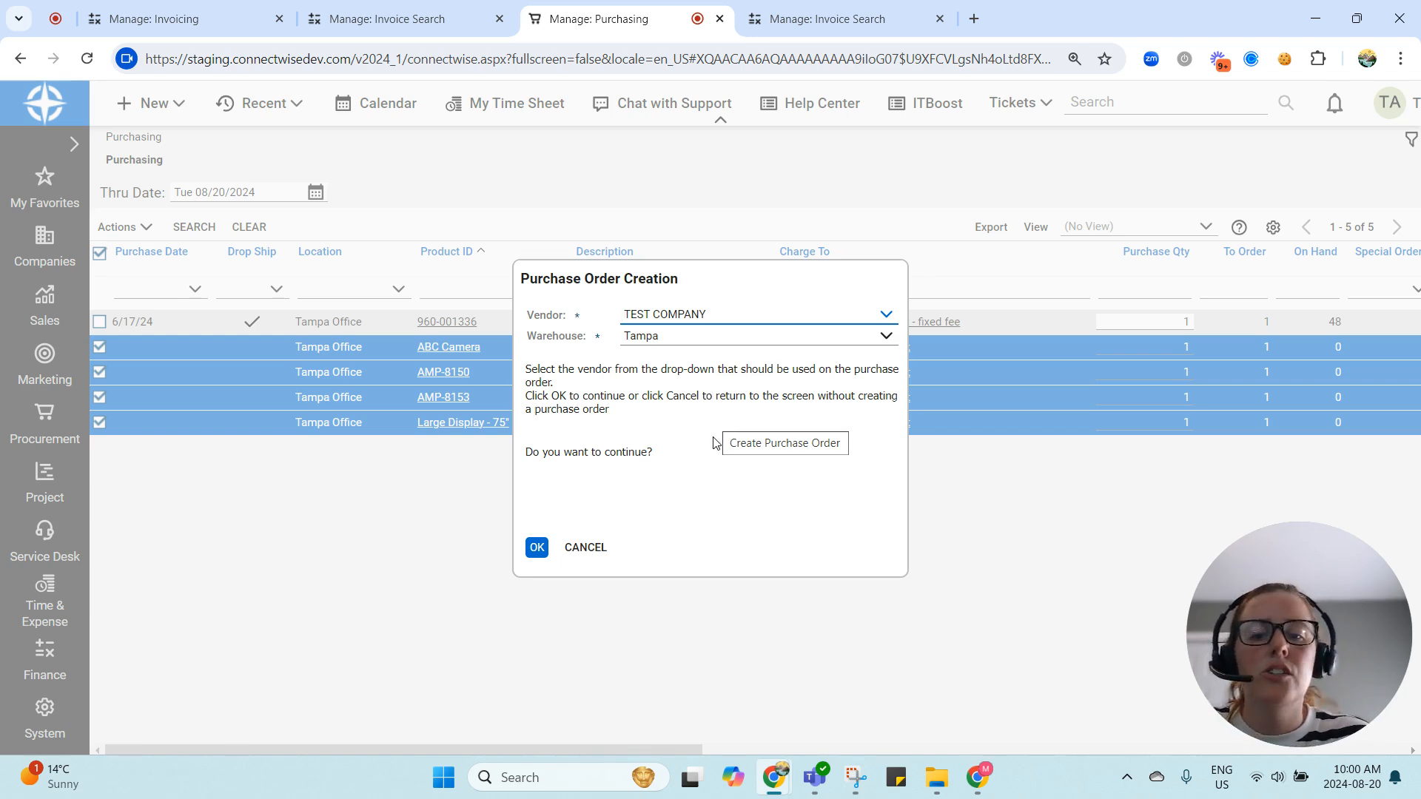
{"action": "left_click", "coordinate": [537, 548]}
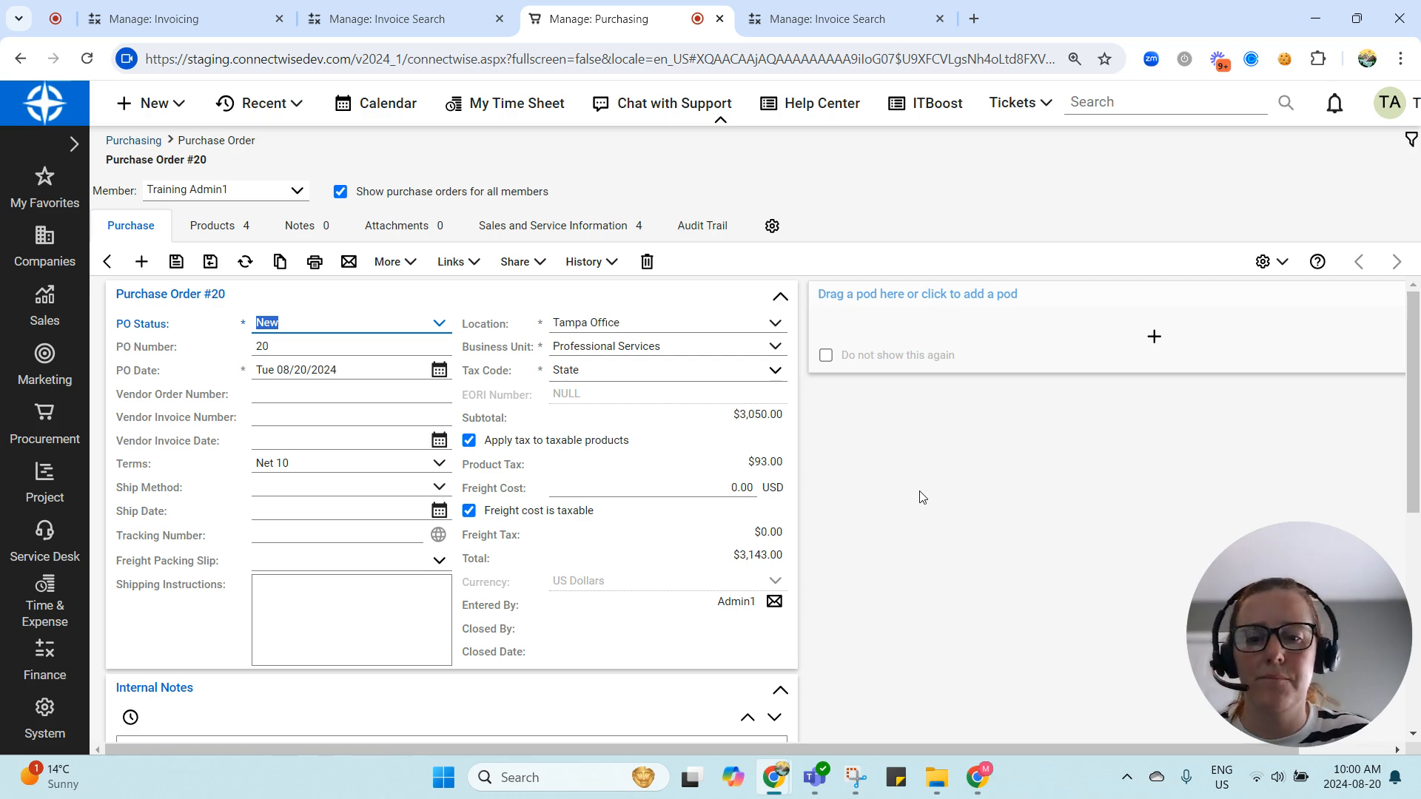
Step: Receive all products on the new purchase order, leaving out serial numbers
{"action": "left_click", "coordinate": [229, 231]}
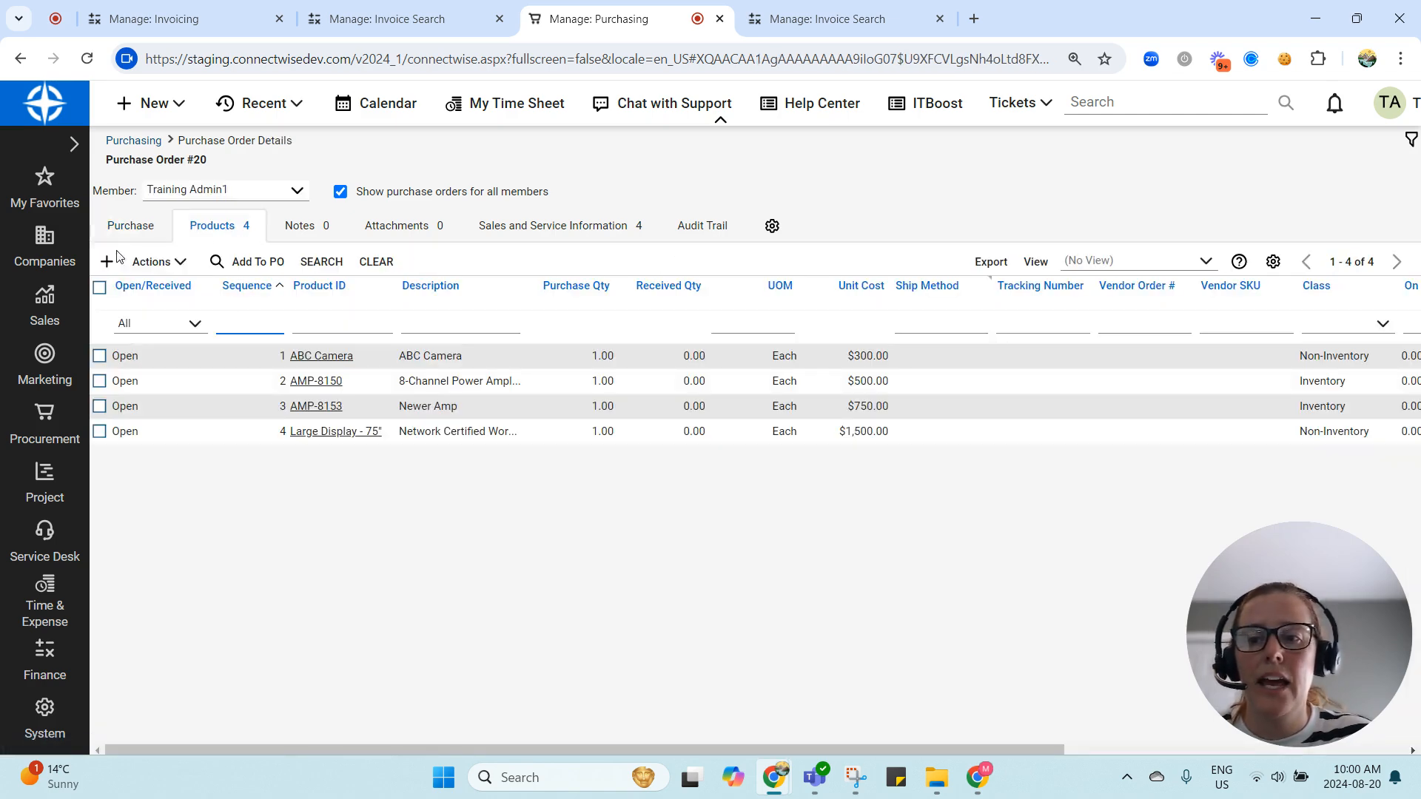
{"action": "left_click", "coordinate": [99, 287]}
{"action": "left_click", "coordinate": [155, 262]}
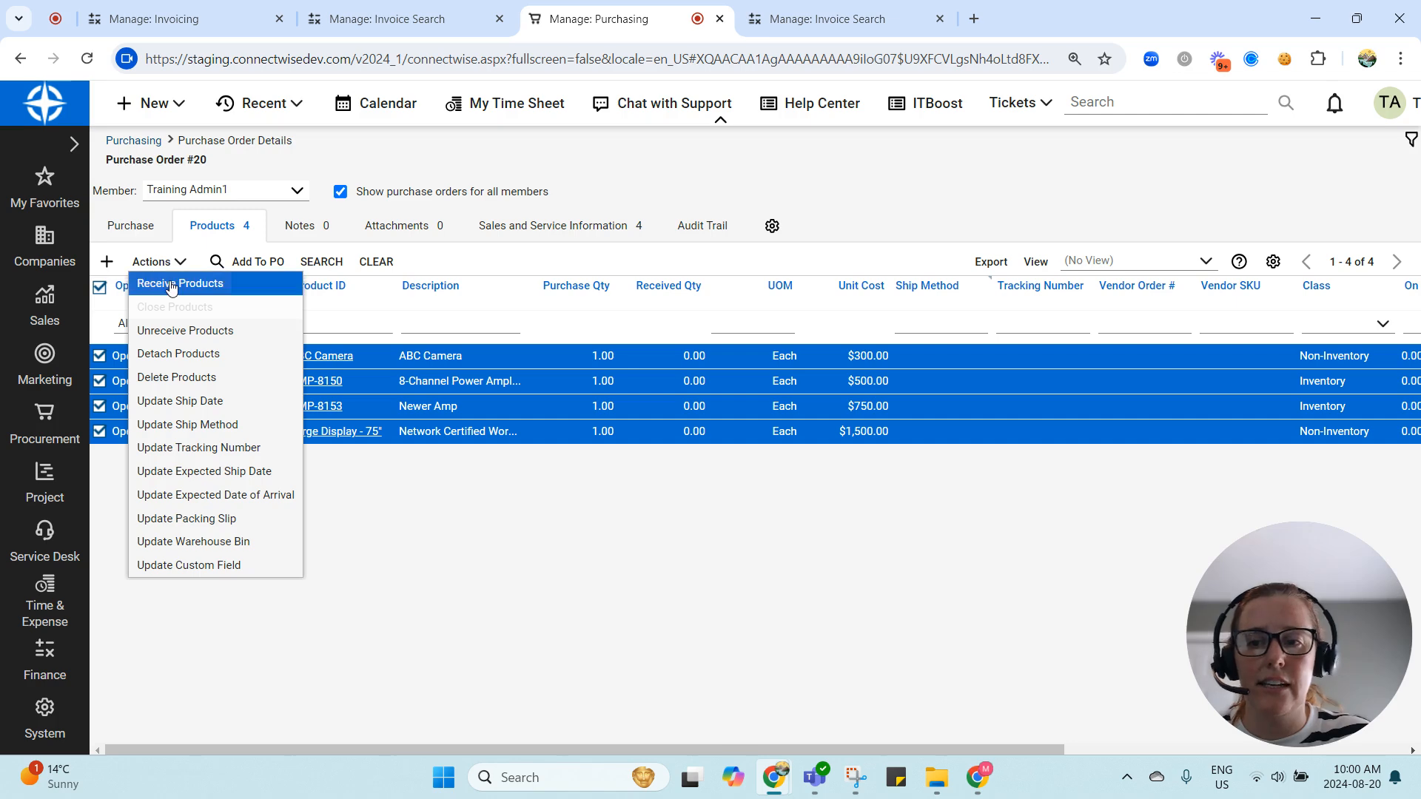
{"action": "left_click", "coordinate": [164, 284]}
{"action": "left_click", "coordinate": [792, 178]}
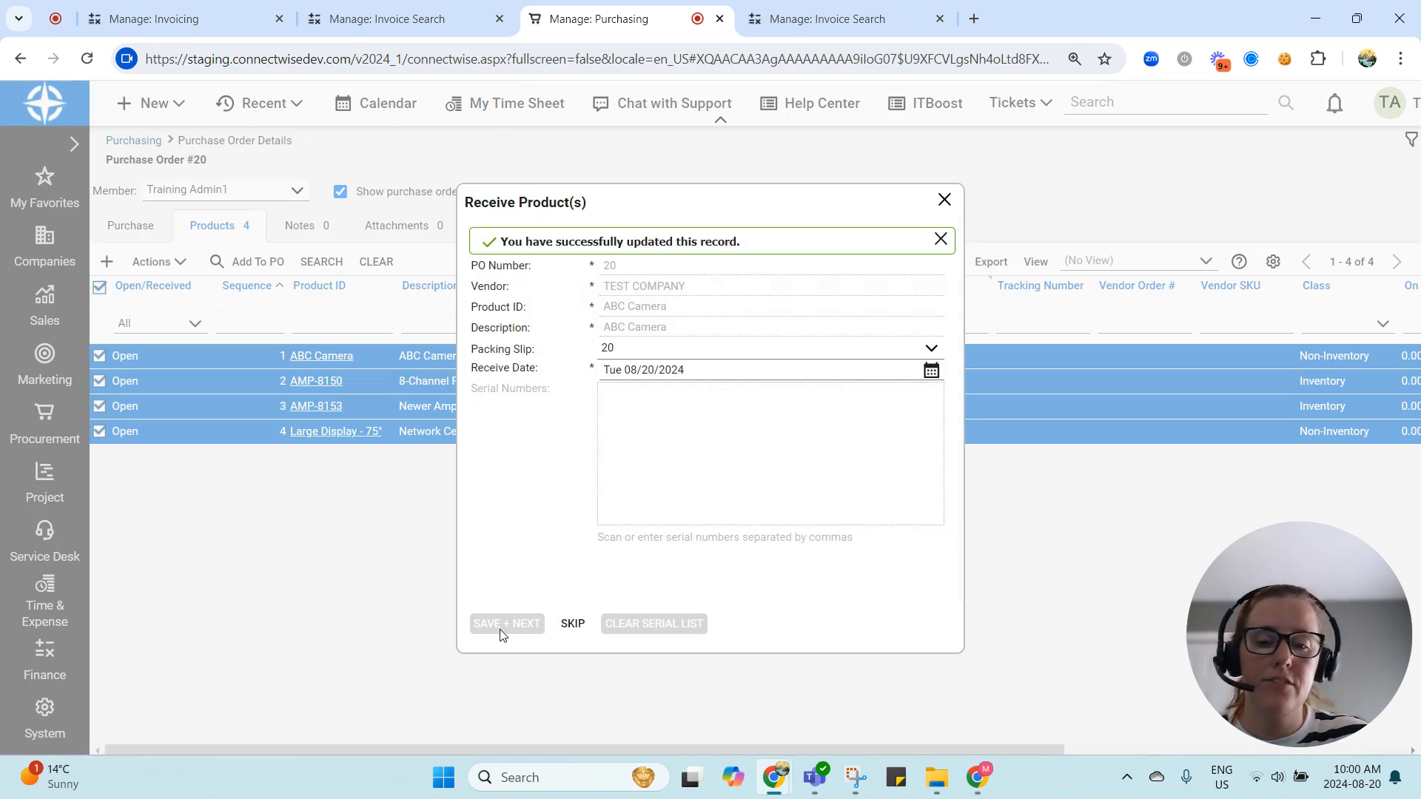
{"action": "left_click", "coordinate": [573, 624]}
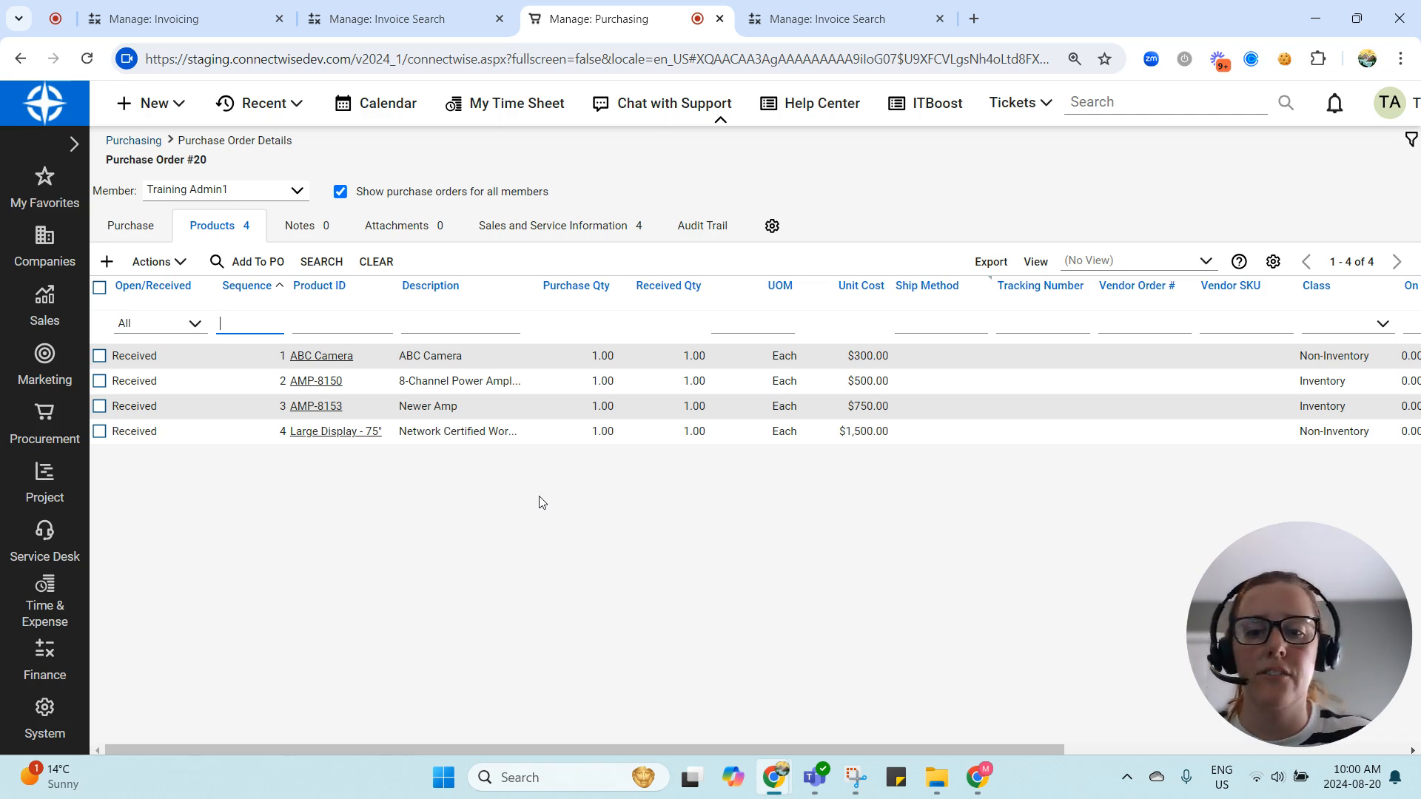
Step: Check the status of the received purchase order and return to the Purchasing list
{"action": "left_click", "coordinate": [128, 229]}
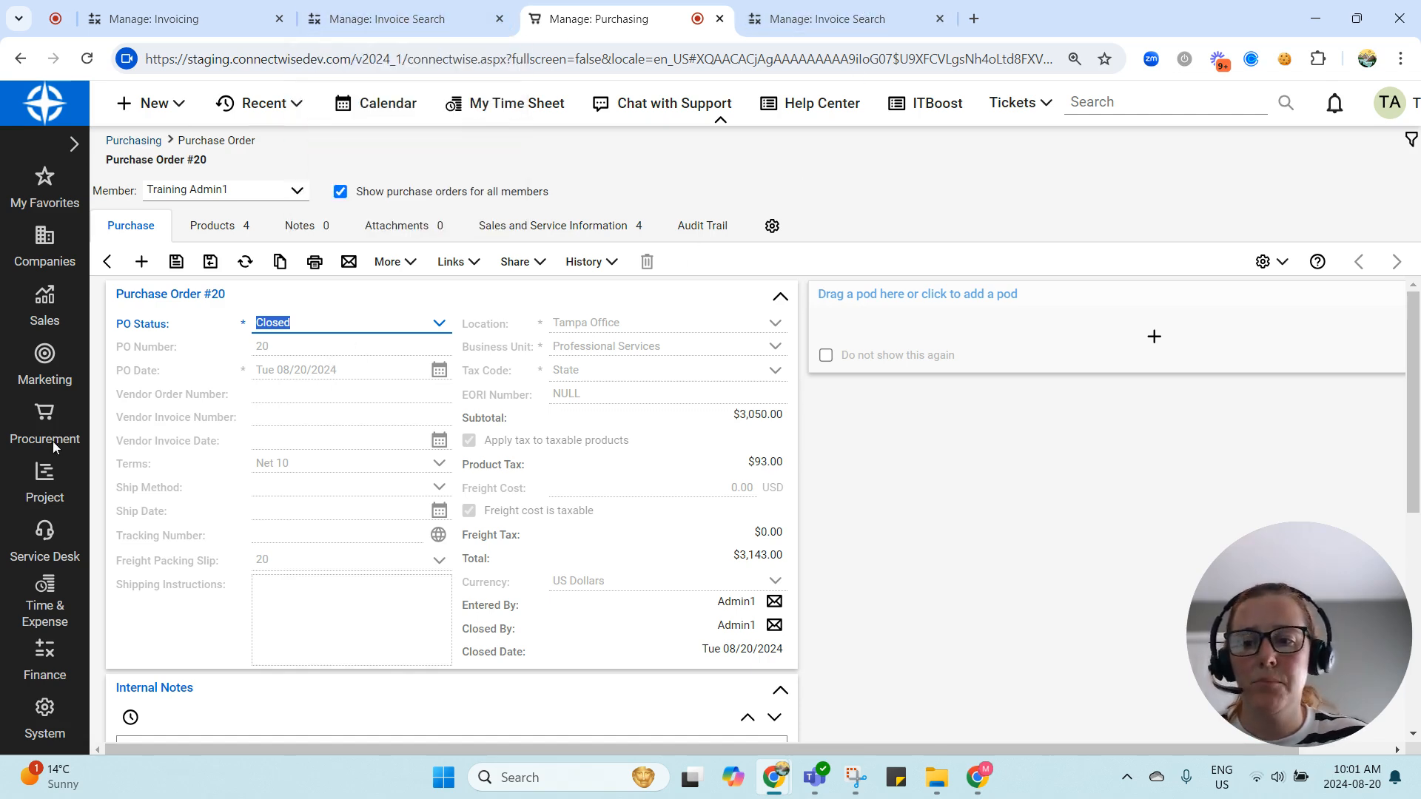
{"action": "left_click", "coordinate": [144, 141]}
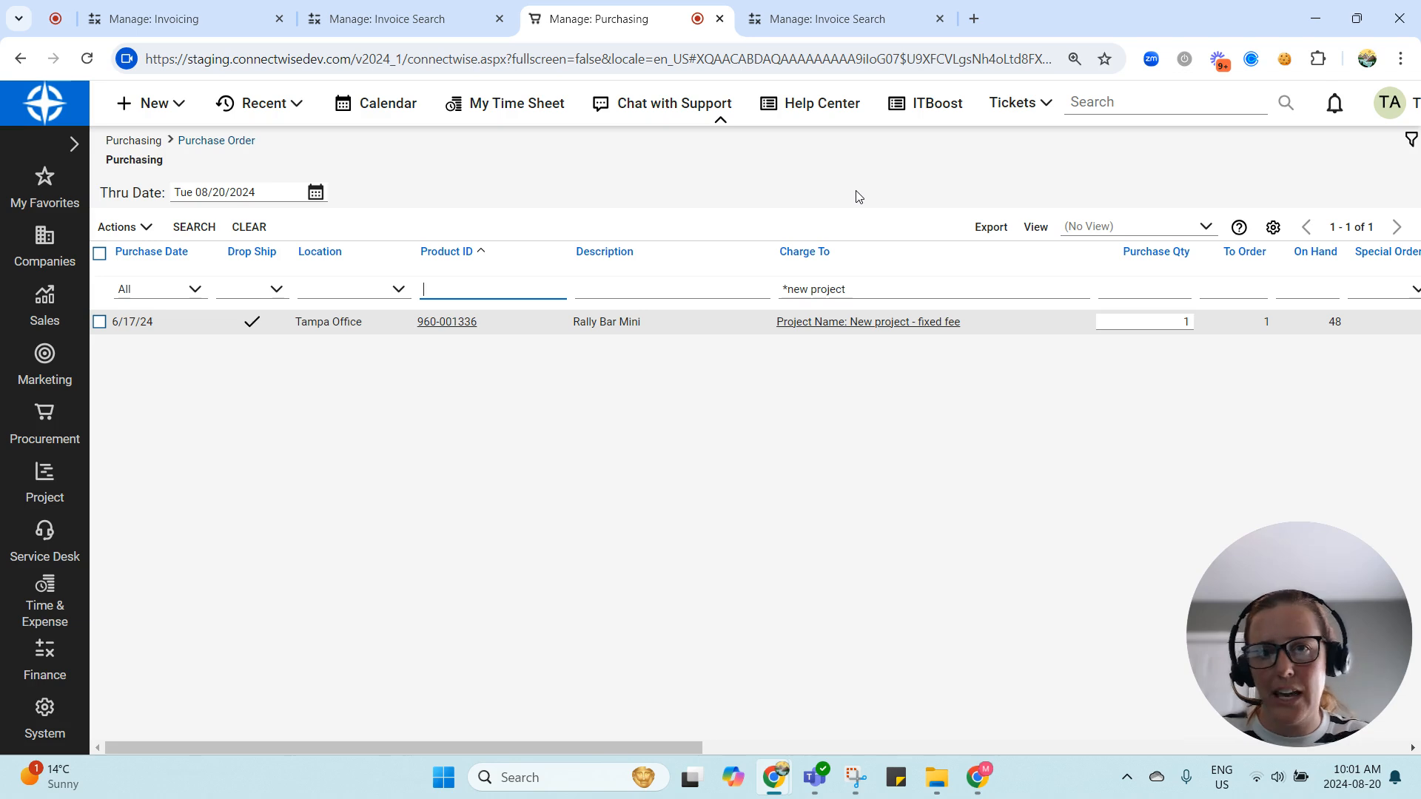
{"action": "left_click", "coordinate": [812, 21]}
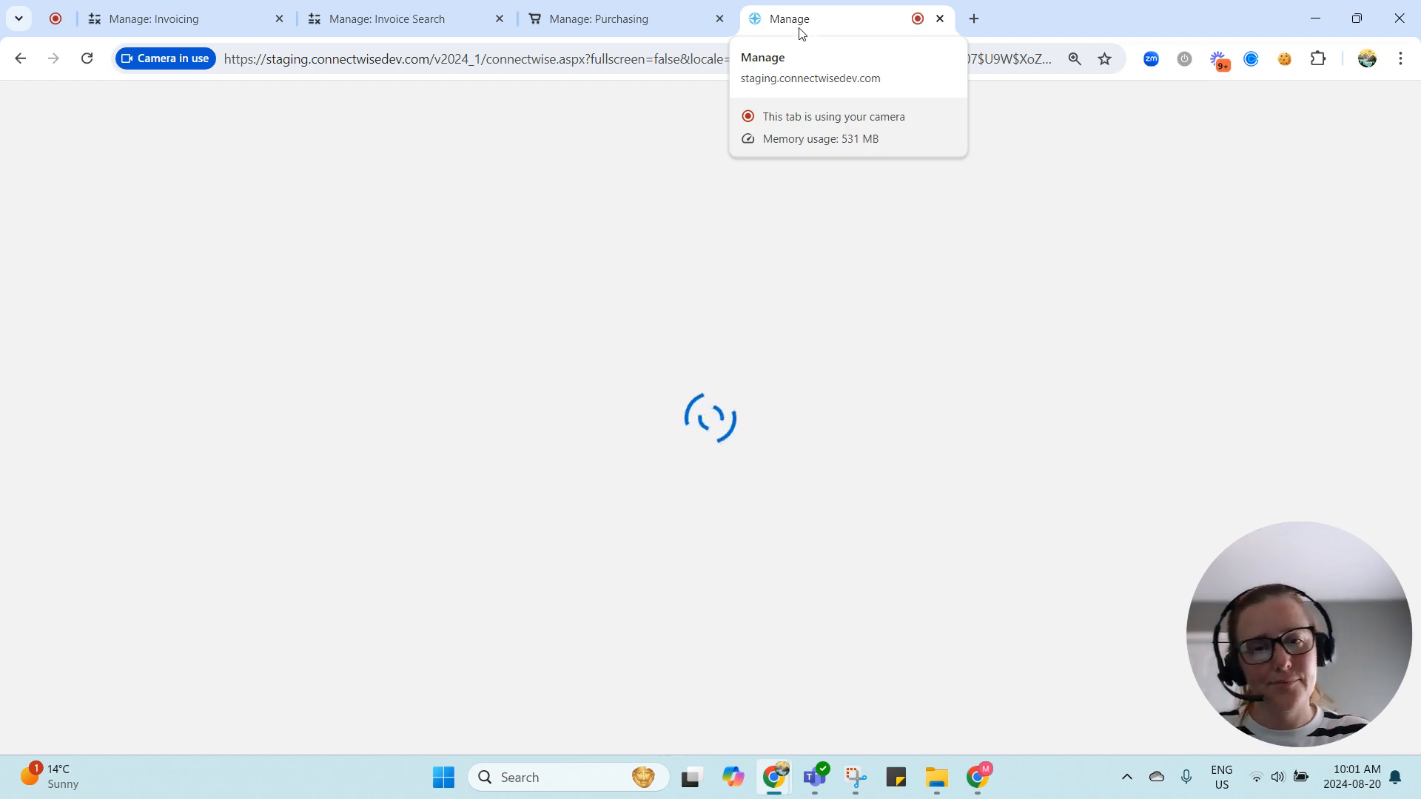
{"action": "left_click", "coordinate": [601, 24]}
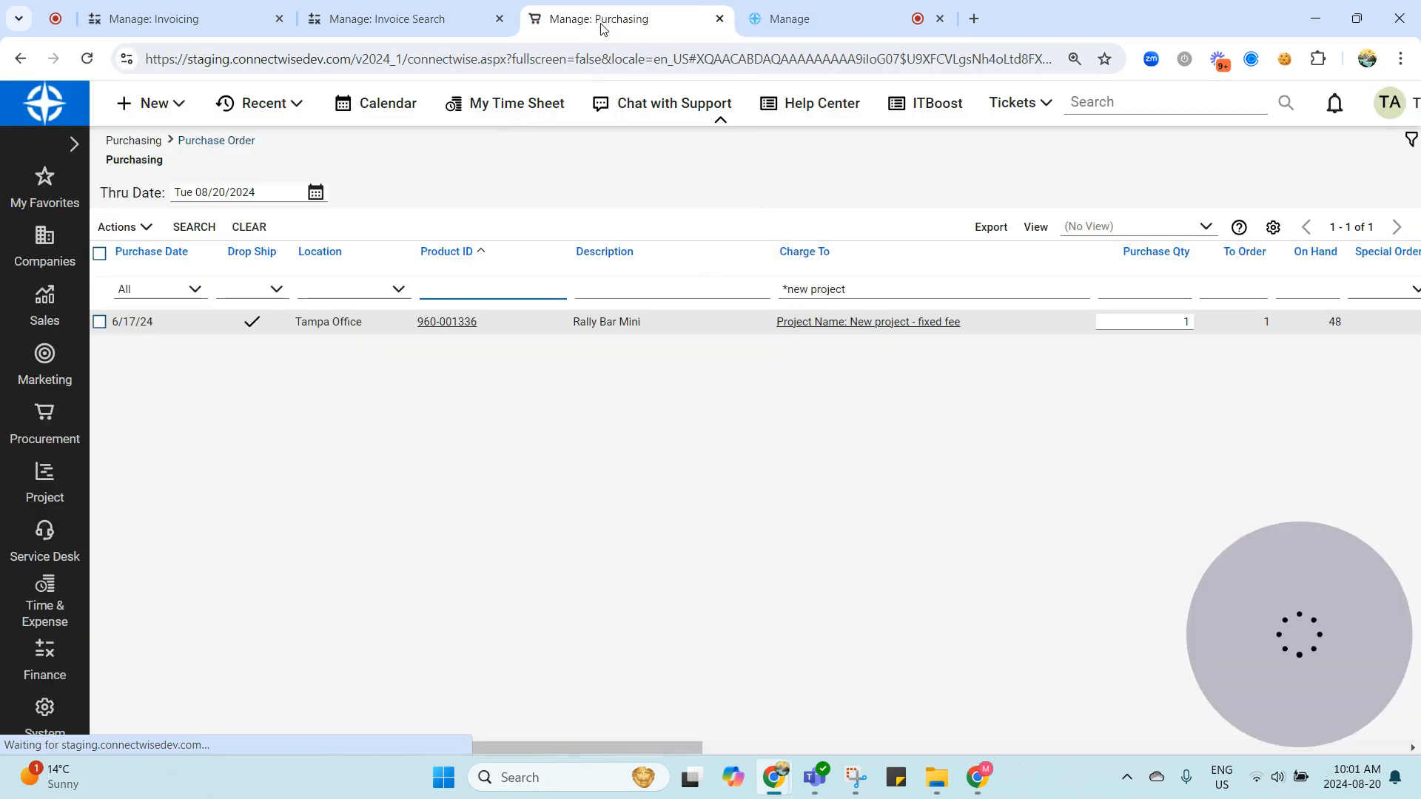
Step: Open the unposted procurement records of Finance's Accounting Interface and filter them by Vendor Name "TEST COM"
{"action": "left_click", "coordinate": [52, 663]}
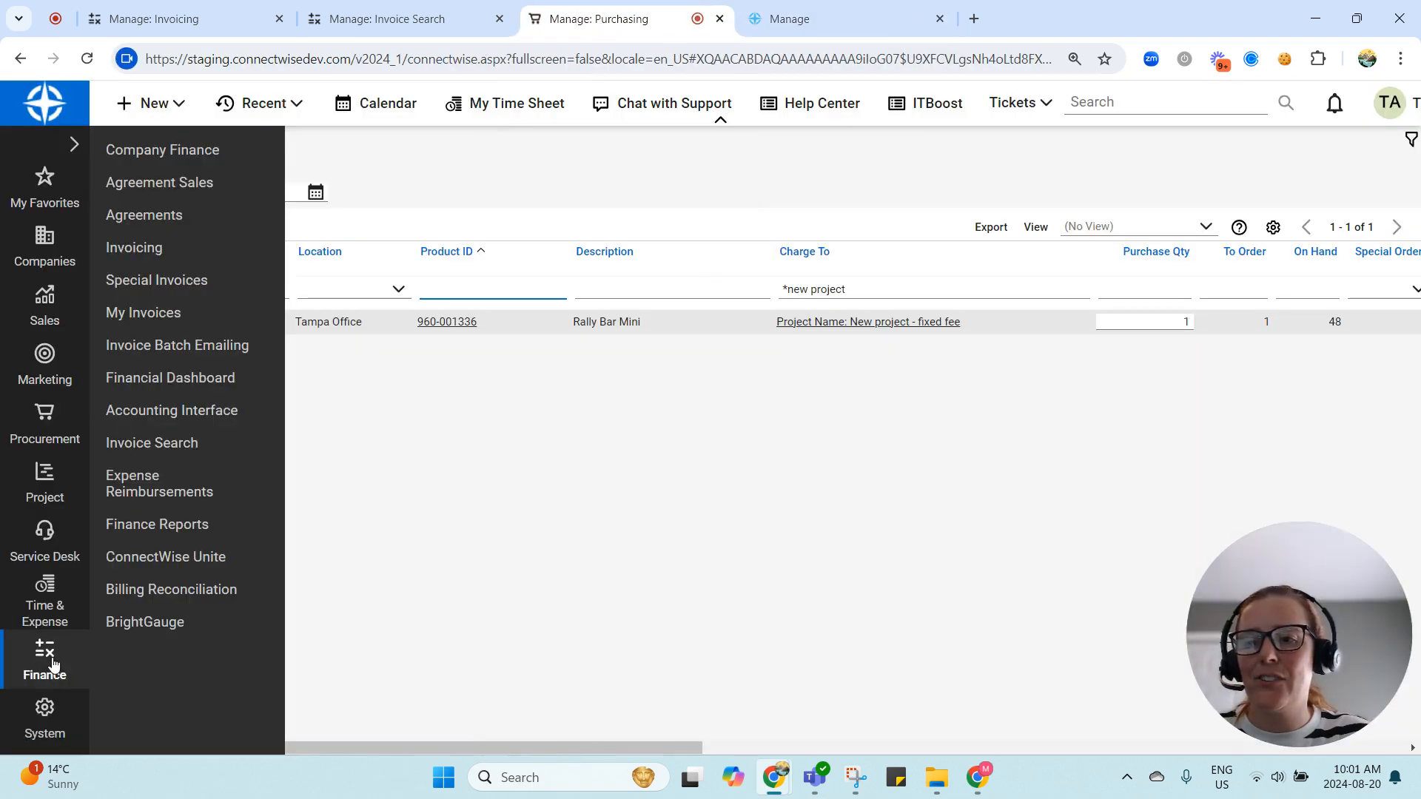
{"action": "left_click", "coordinate": [185, 427]}
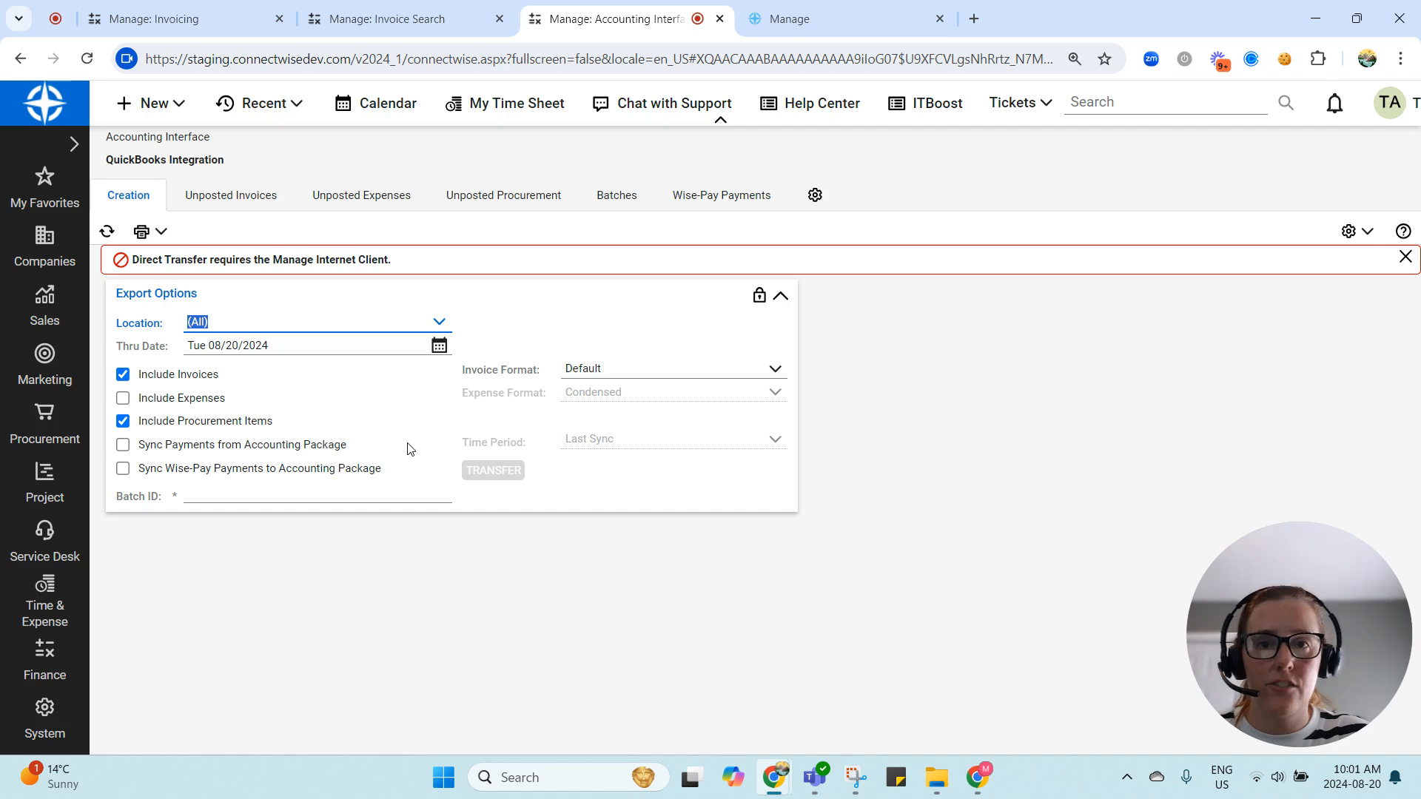
{"action": "left_click", "coordinate": [533, 202]}
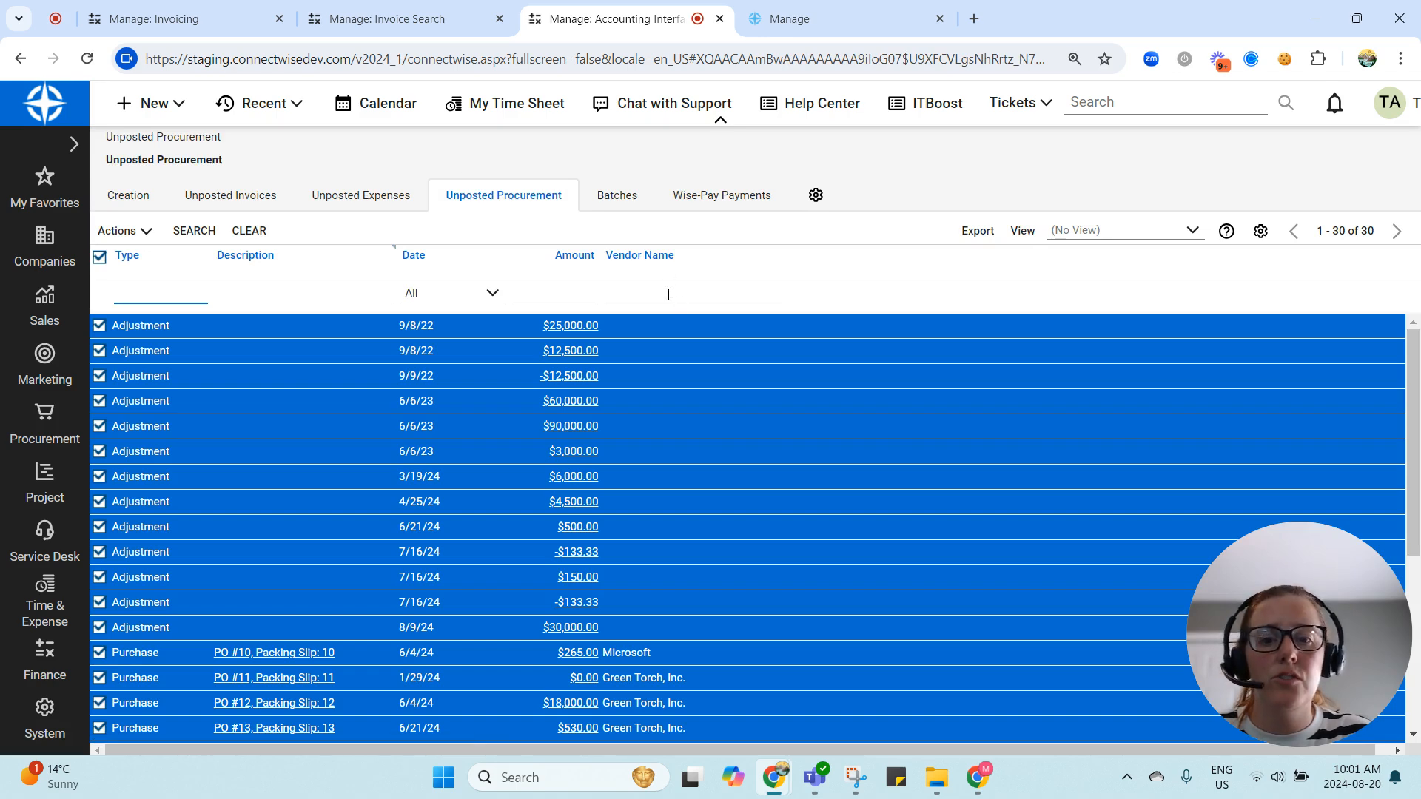
{"action": "left_click", "coordinate": [669, 294]}
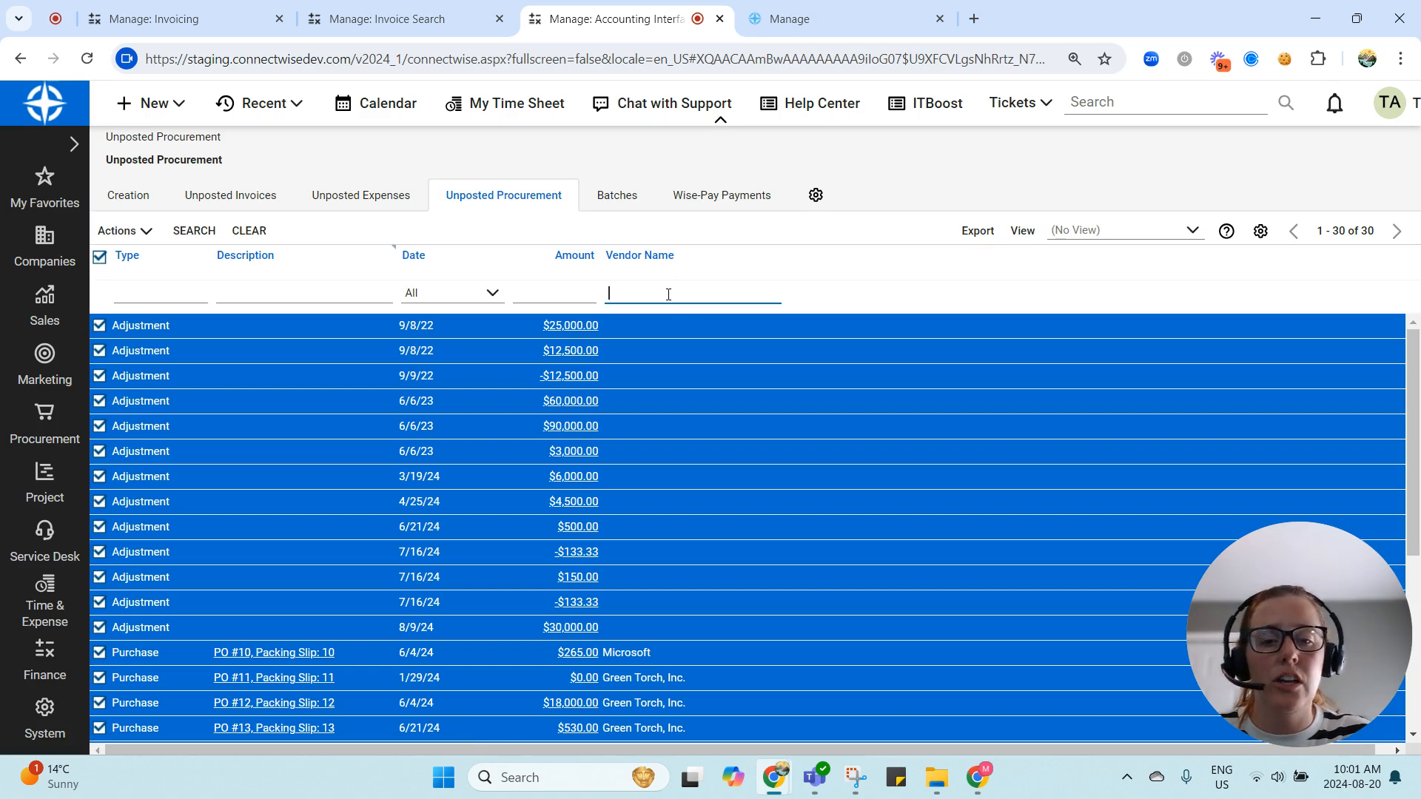
{"action": "type", "text": "TEST"}
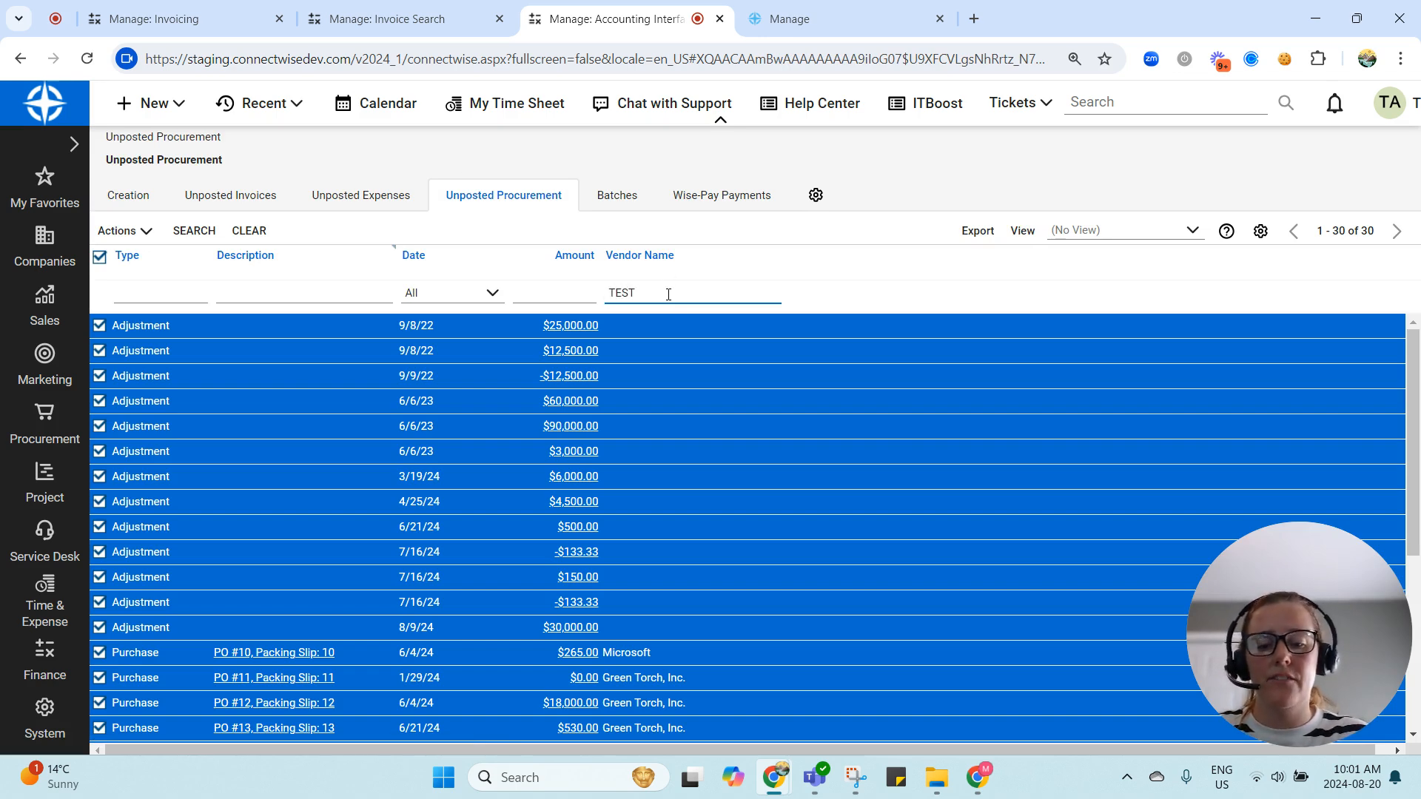
{"action": "type", "text": " COM"}
{"action": "key", "text": "Return"}
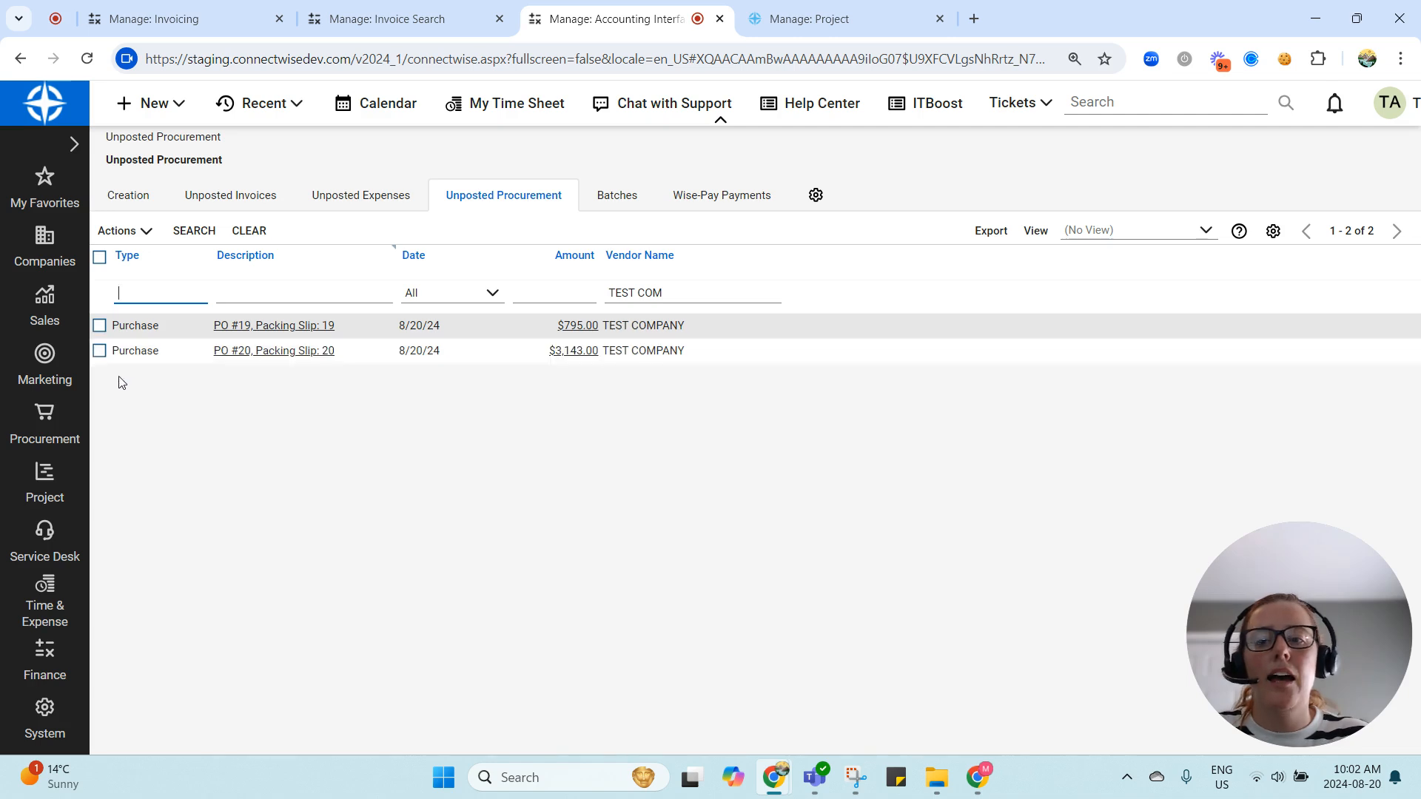
Step: Try to remove the $3,143.00 TEST COMPANY purchase from the unposted records under Batch ID "POCLEANUP 2024.08.20"
{"action": "left_click", "coordinate": [98, 351]}
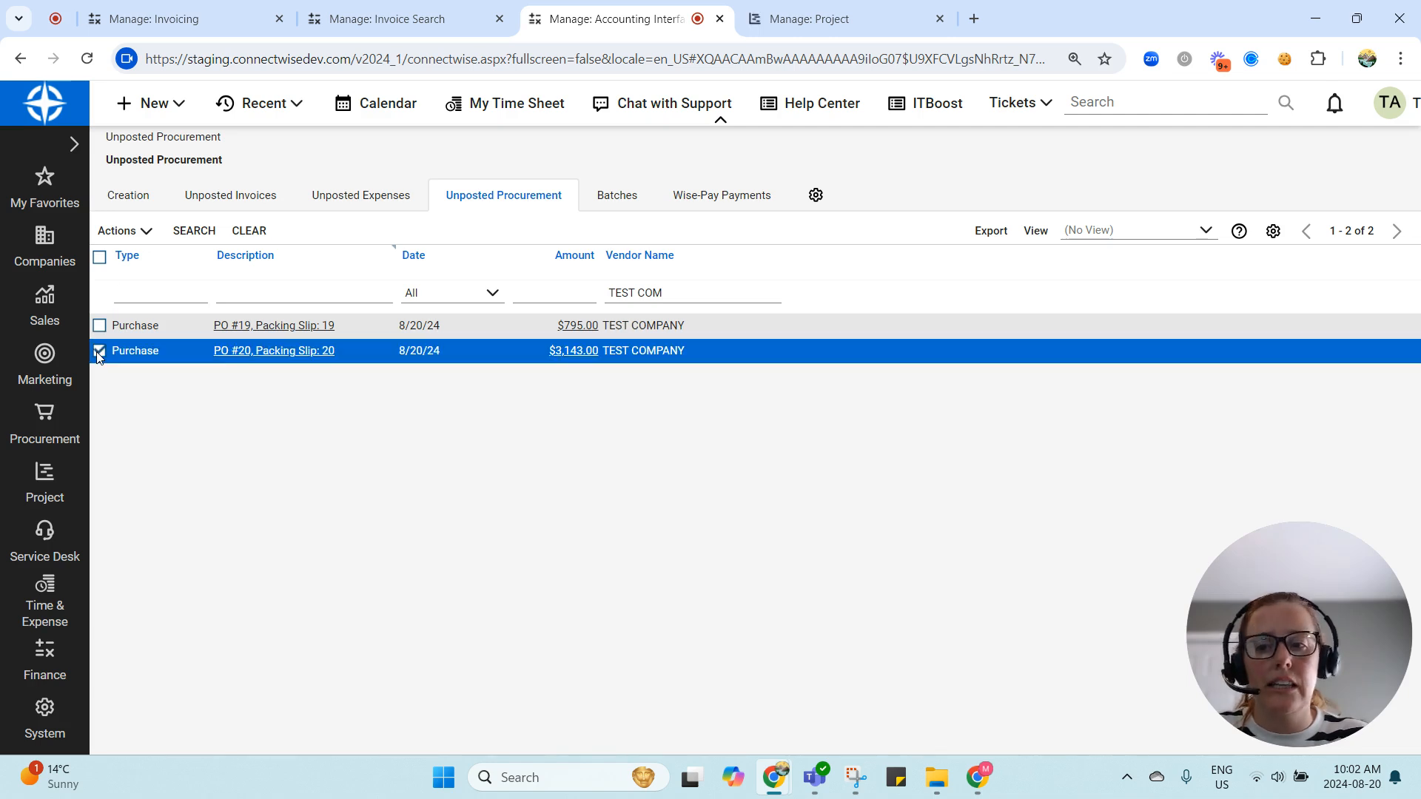
{"action": "left_click", "coordinate": [133, 238]}
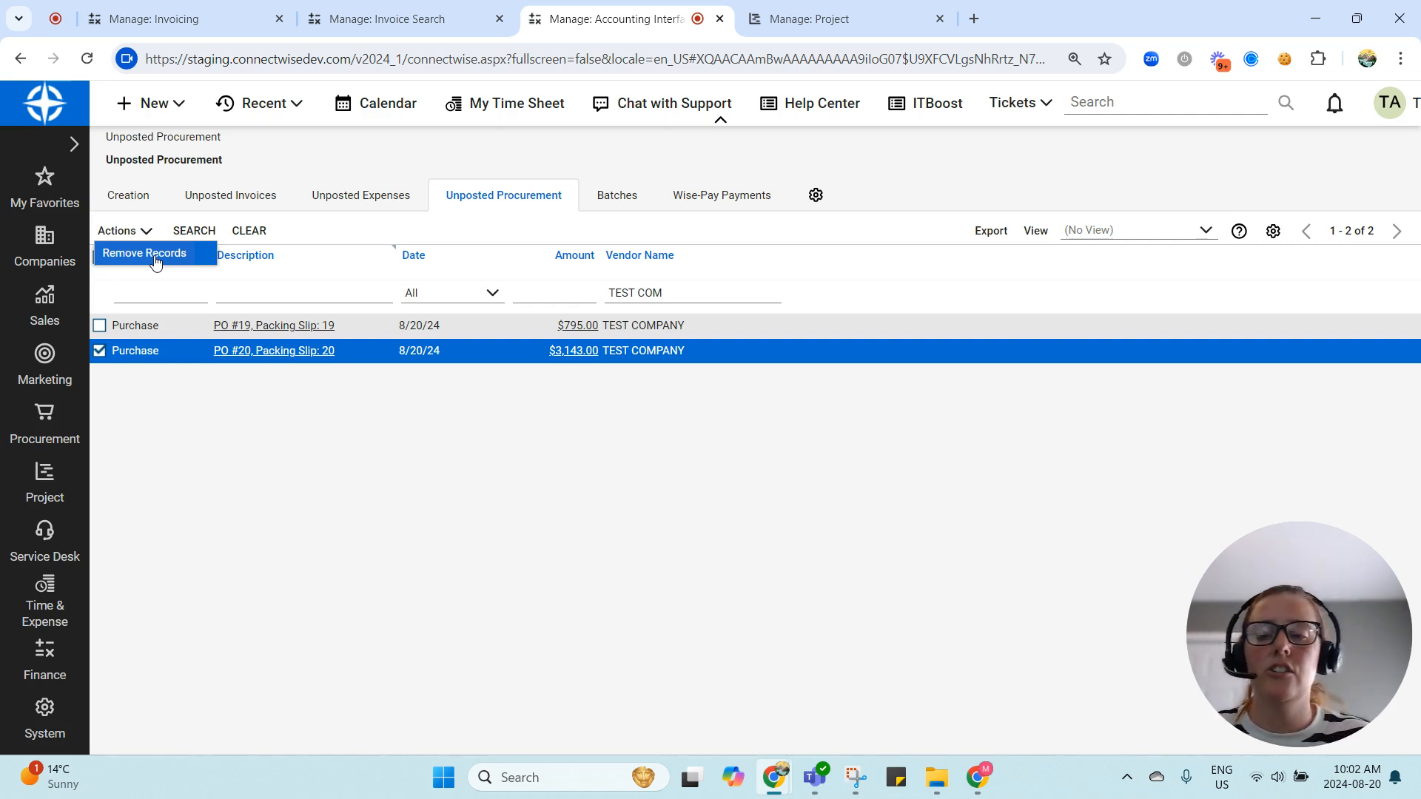
{"action": "left_click", "coordinate": [151, 254]}
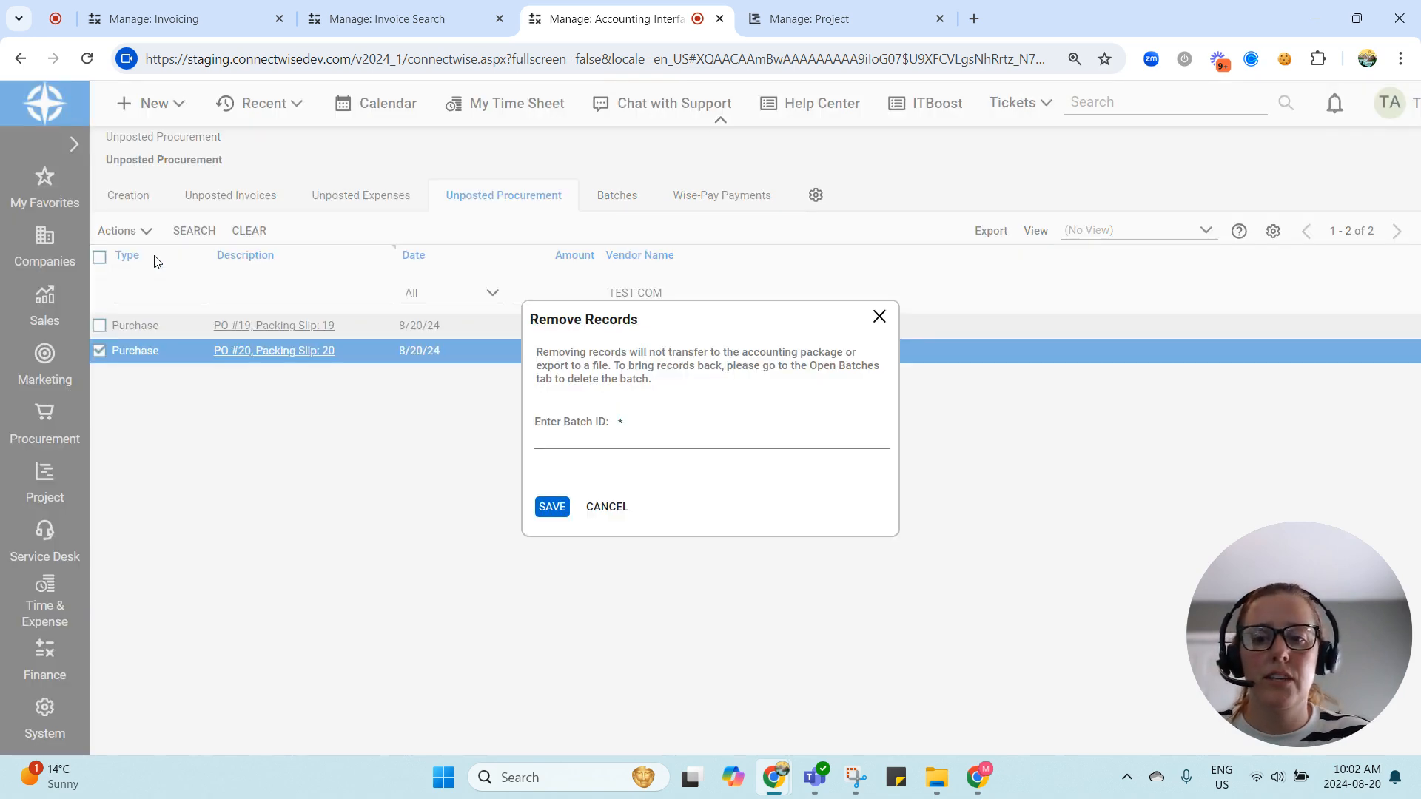
{"action": "left_click", "coordinate": [706, 439]}
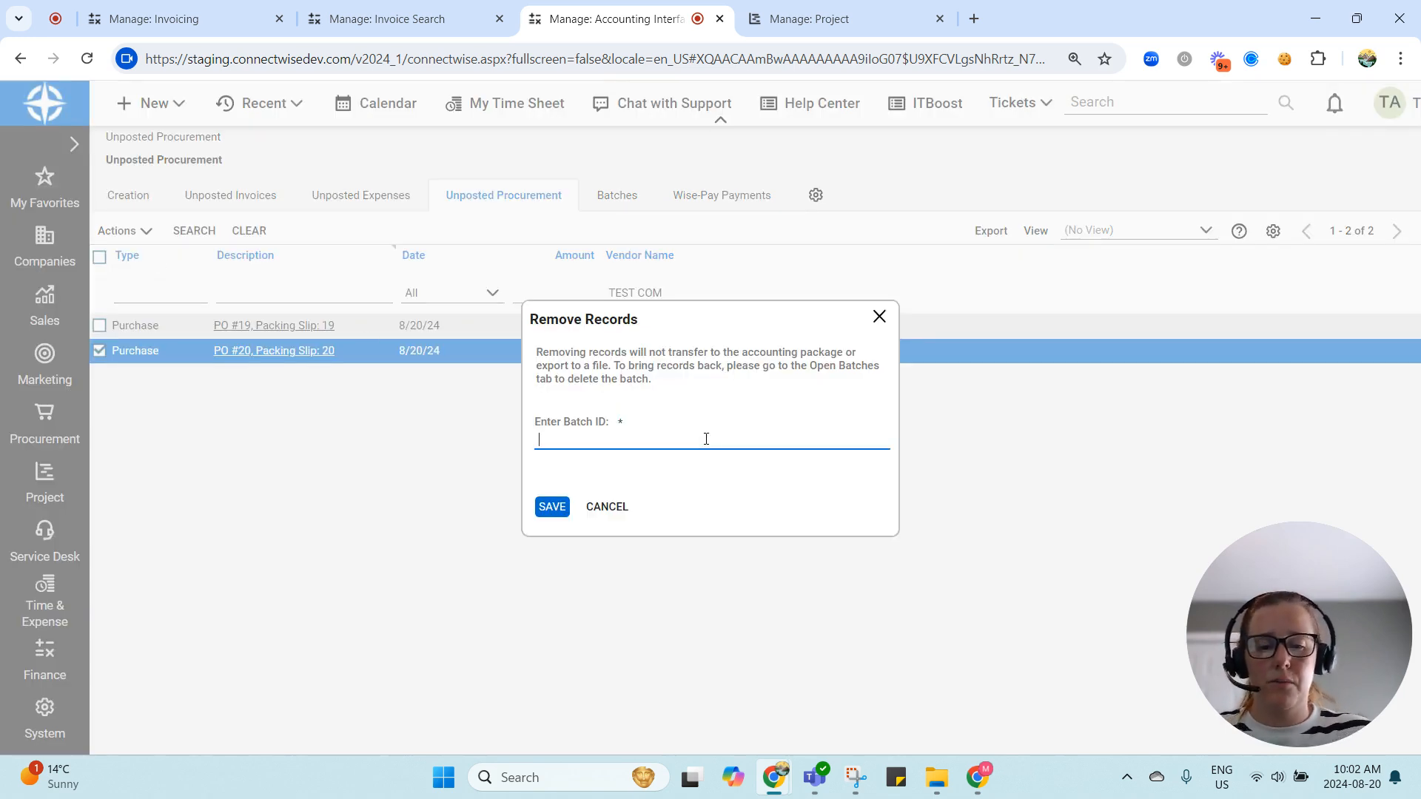
{"action": "type", "text": "POCLEAN"}
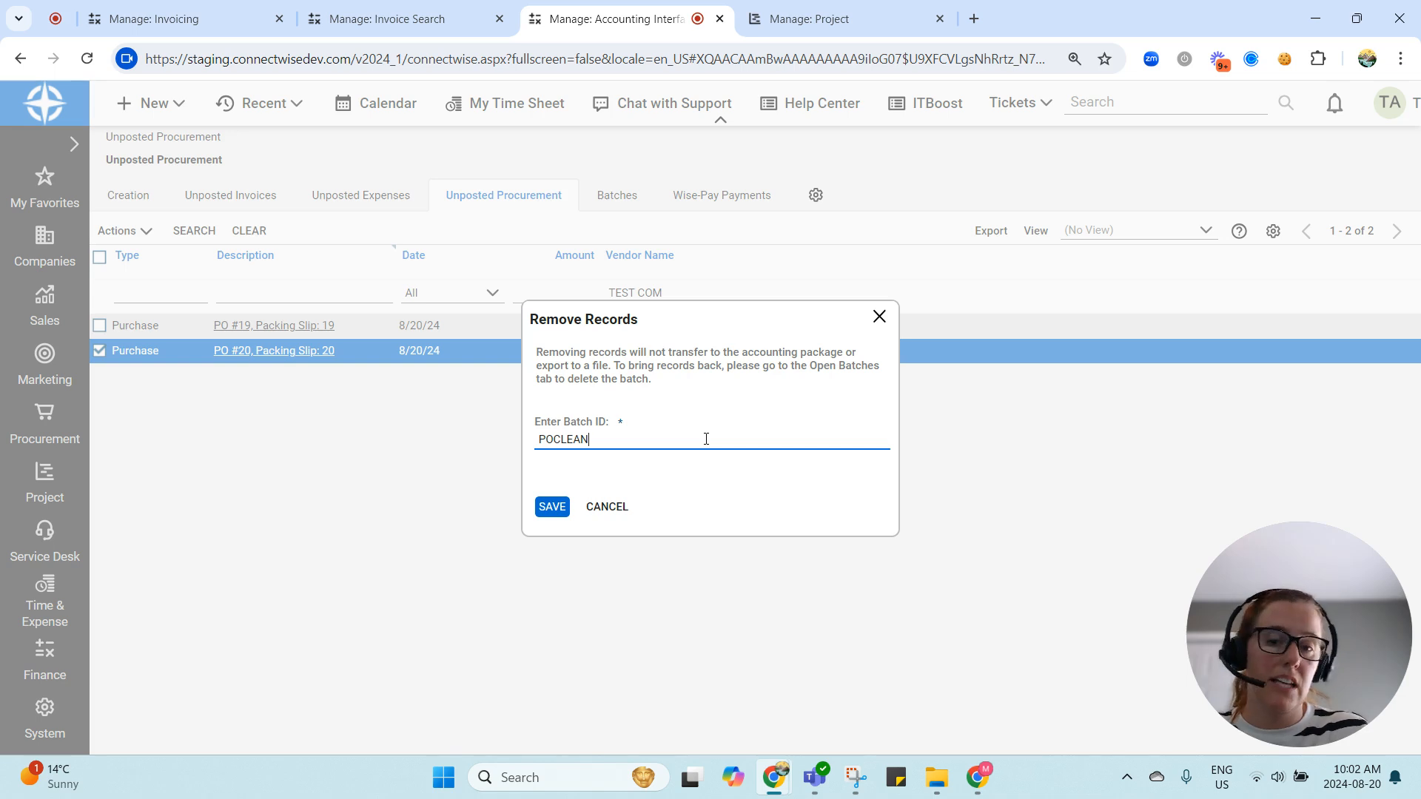
{"action": "type", "text": "UP"}
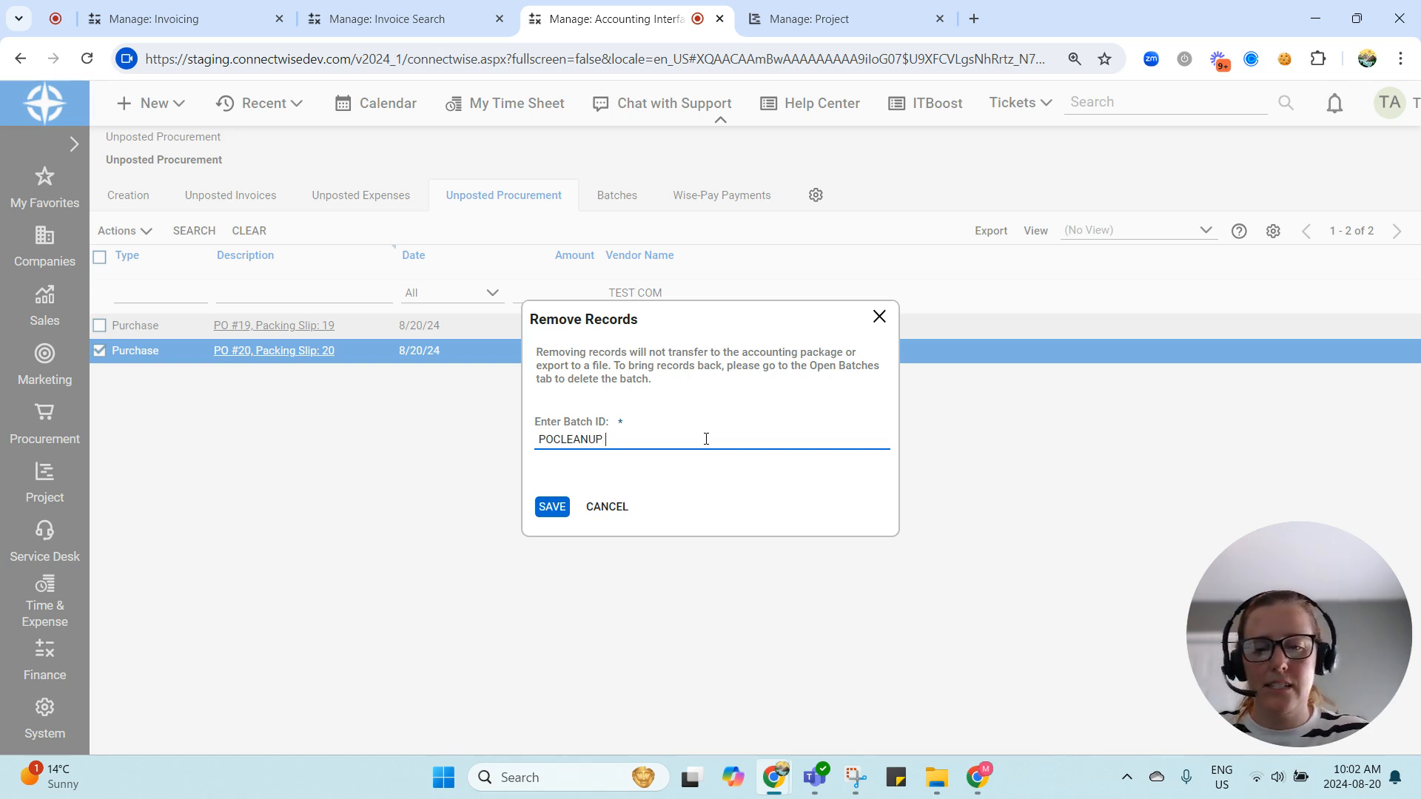
{"action": "type", "text": " 2024."}
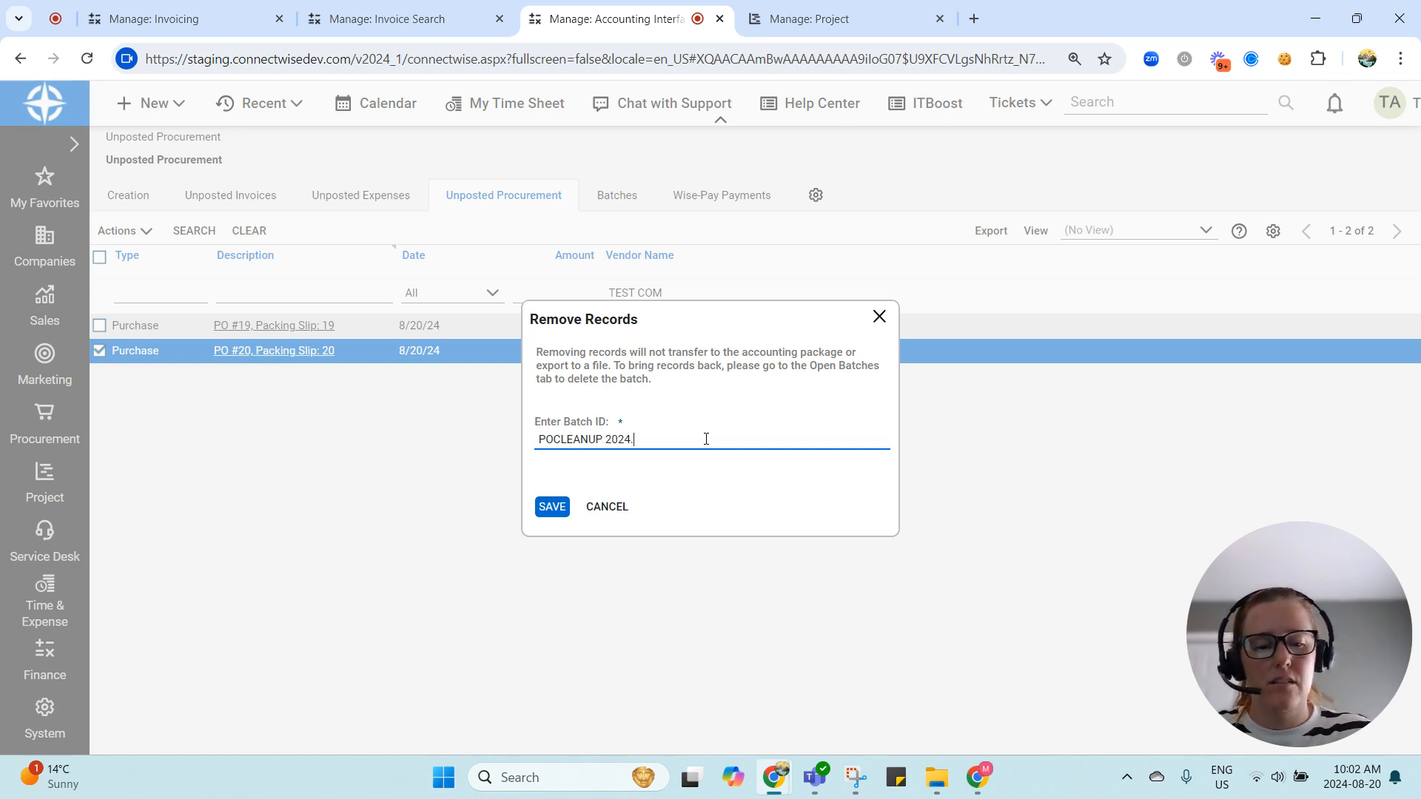
{"action": "type", "text": "08.20"}
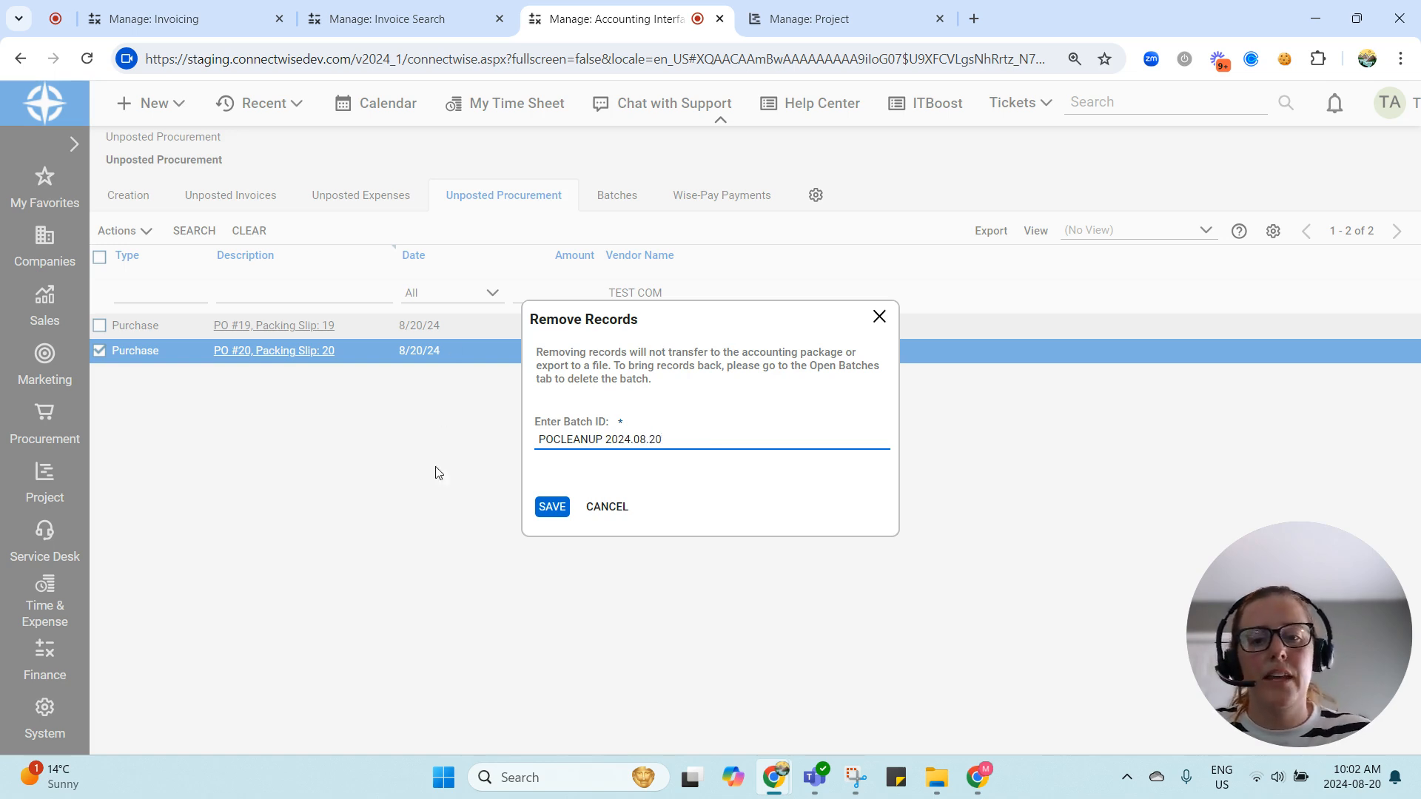
{"action": "left_click", "coordinate": [552, 506]}
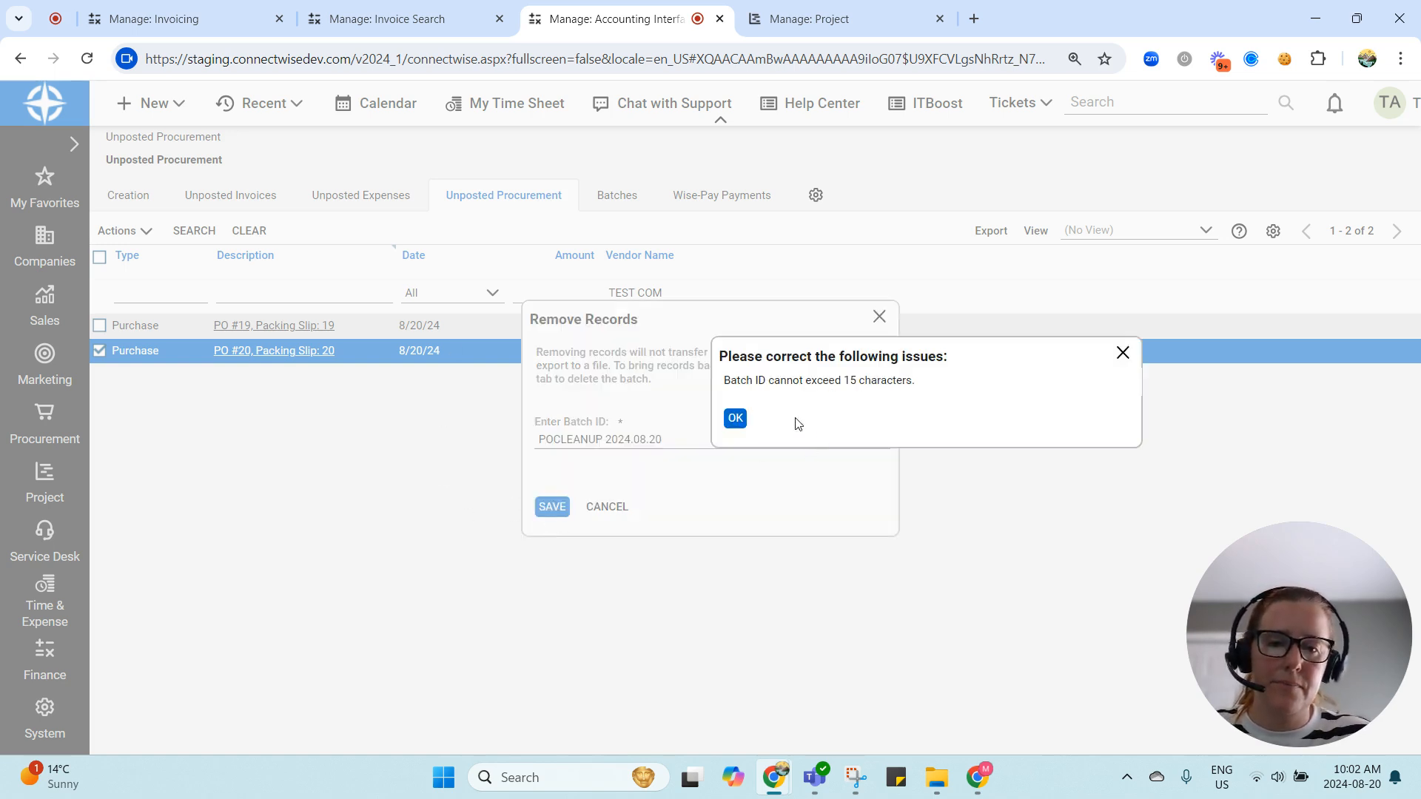
Step: Shorten the Batch ID to "CLEAN2024.08.20" and save the record removal
{"action": "left_click", "coordinate": [732, 419]}
{"action": "left_click_drag", "start_coordinate": [554, 439], "coordinate": [514, 438]}
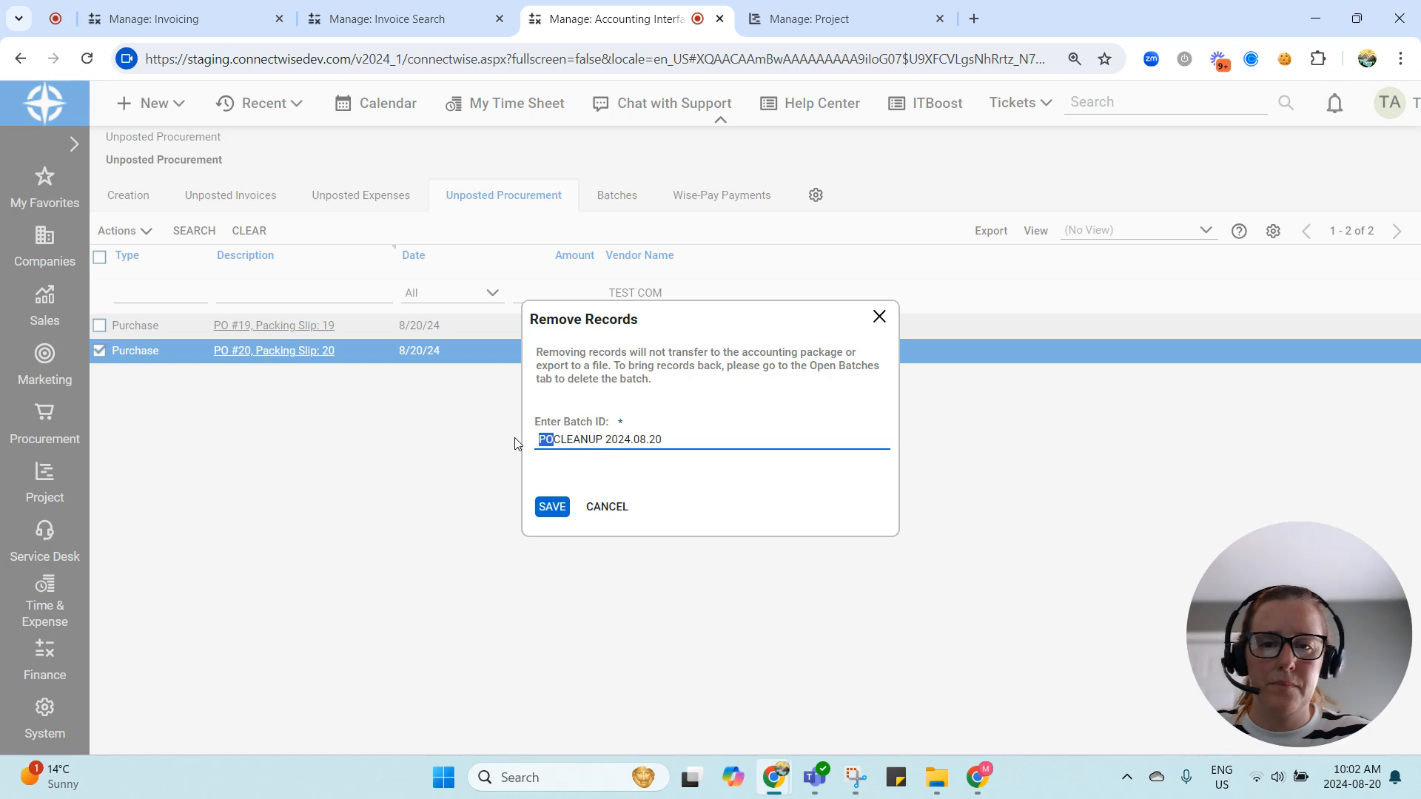
{"action": "key", "text": "BackSpace"}
{"action": "left_click", "coordinate": [552, 506]}
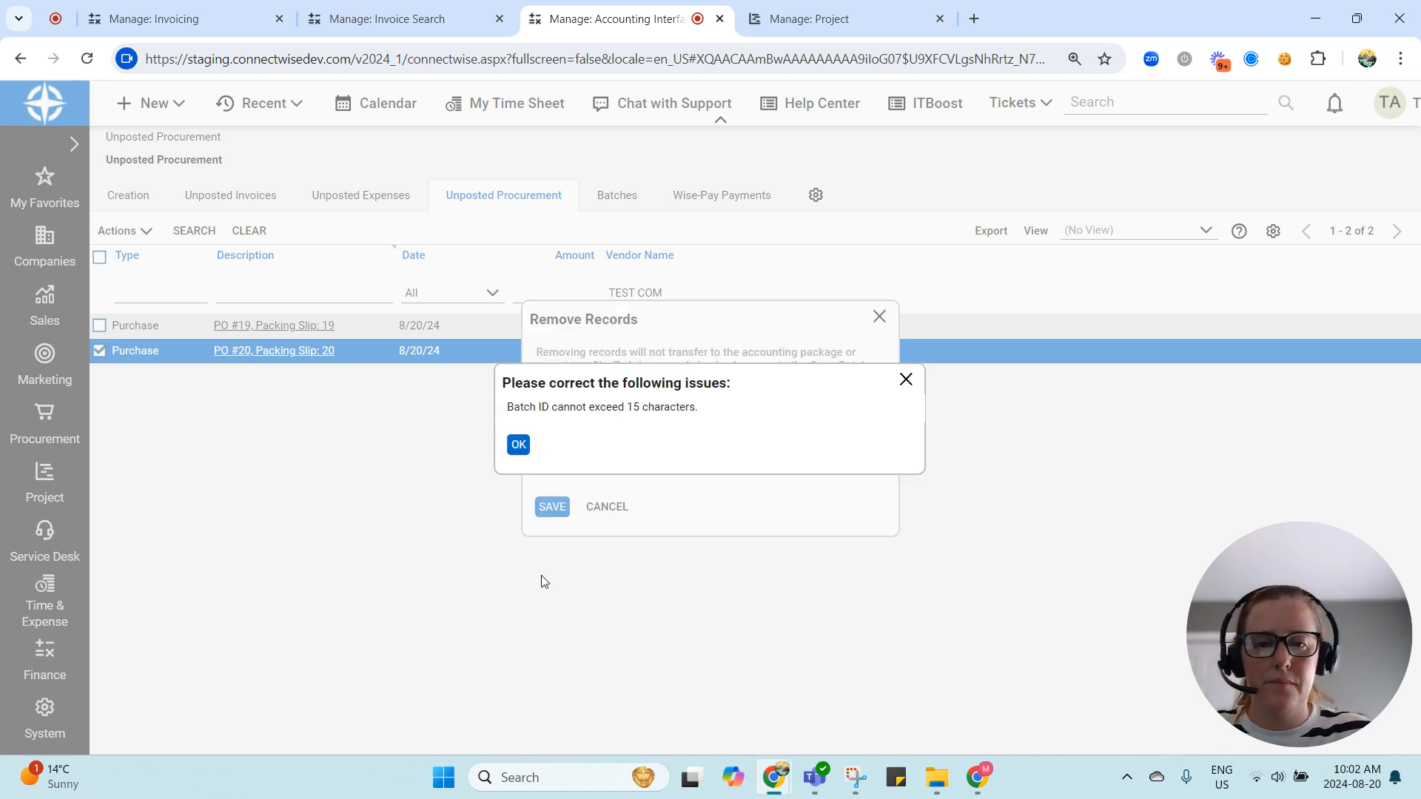
{"action": "left_click", "coordinate": [521, 444]}
{"action": "left_click_drag", "start_coordinate": [592, 439], "coordinate": [575, 440]}
{"action": "key", "text": "BackSpace"}
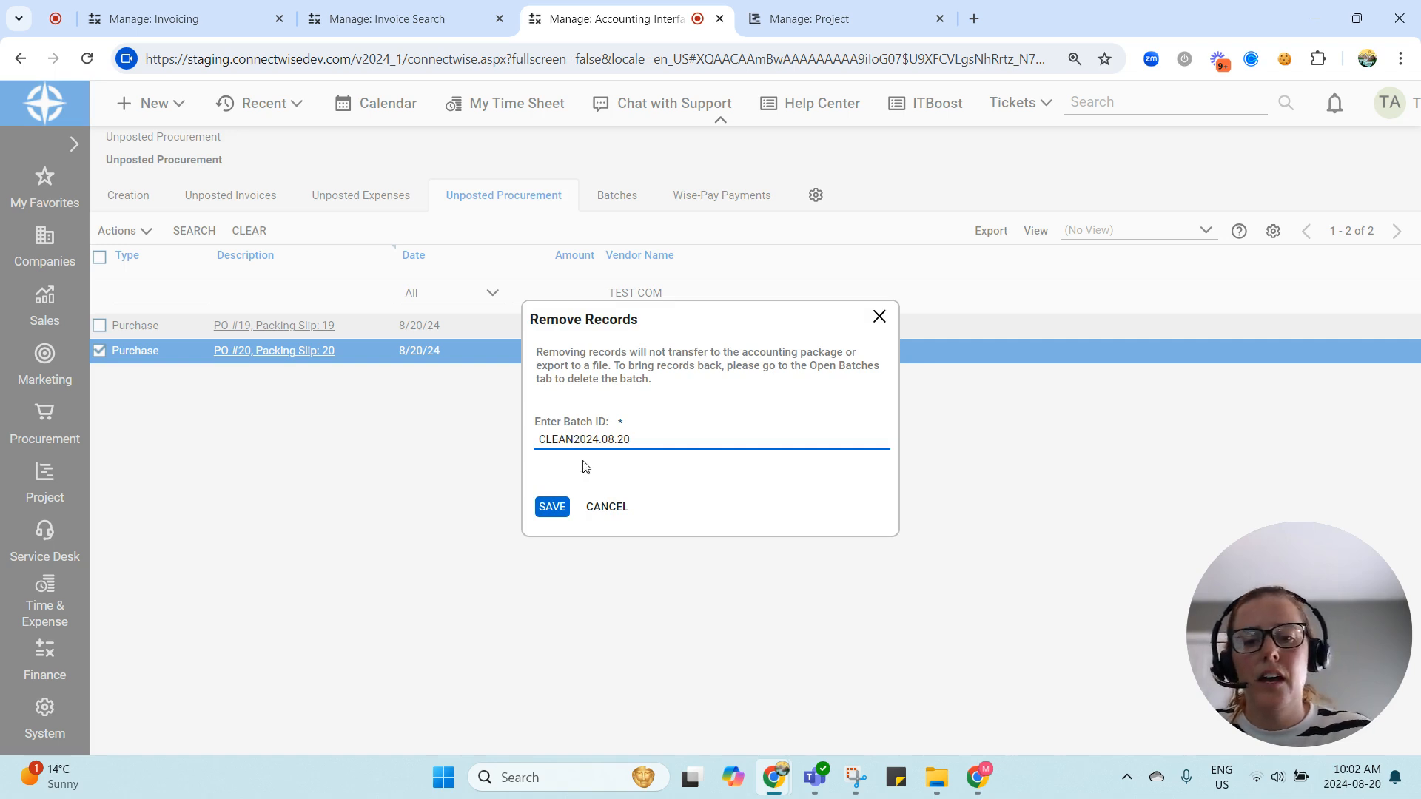
{"action": "left_click", "coordinate": [552, 507]}
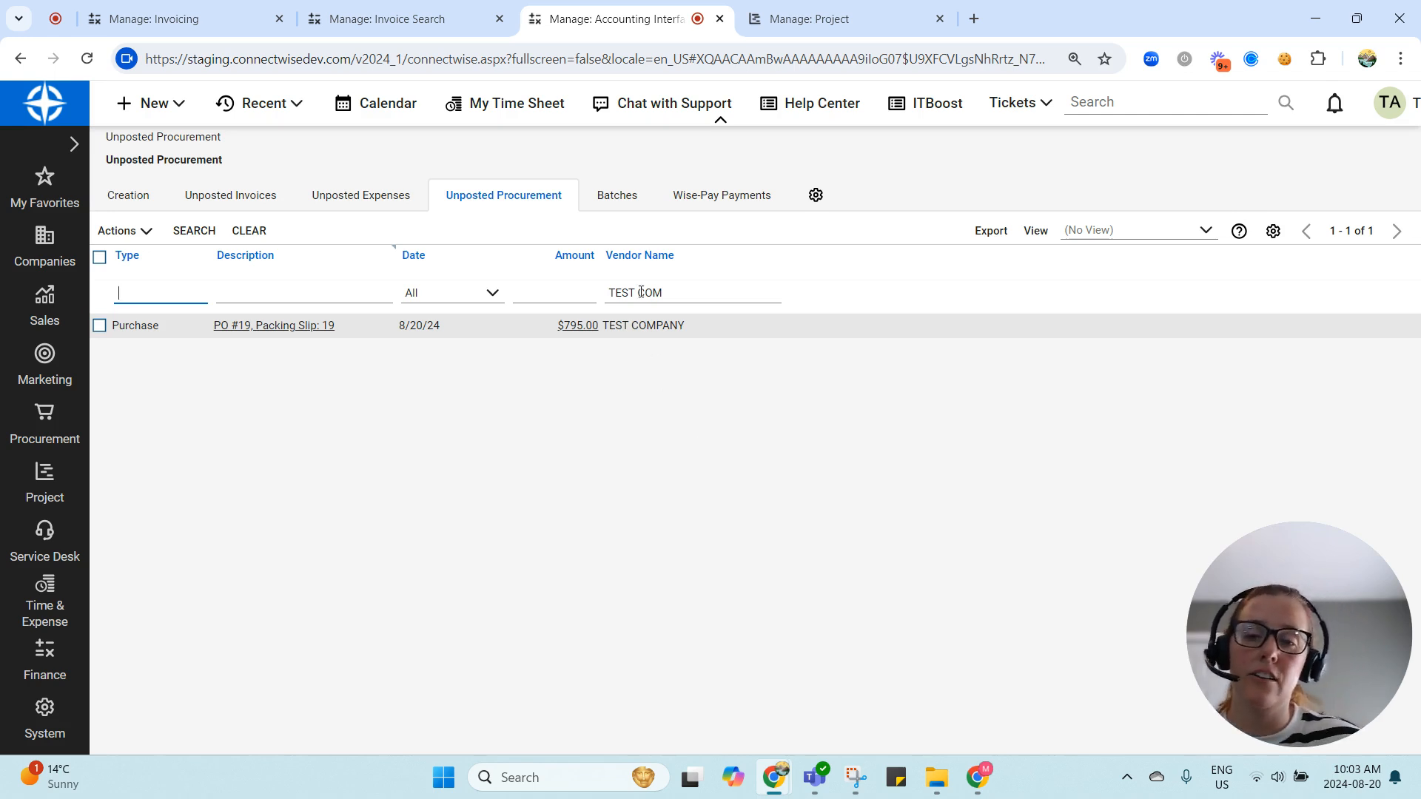
Step: Open the Purchasing Approvals list in Procurement to review the products still awaiting approval
{"action": "left_click", "coordinate": [41, 416]}
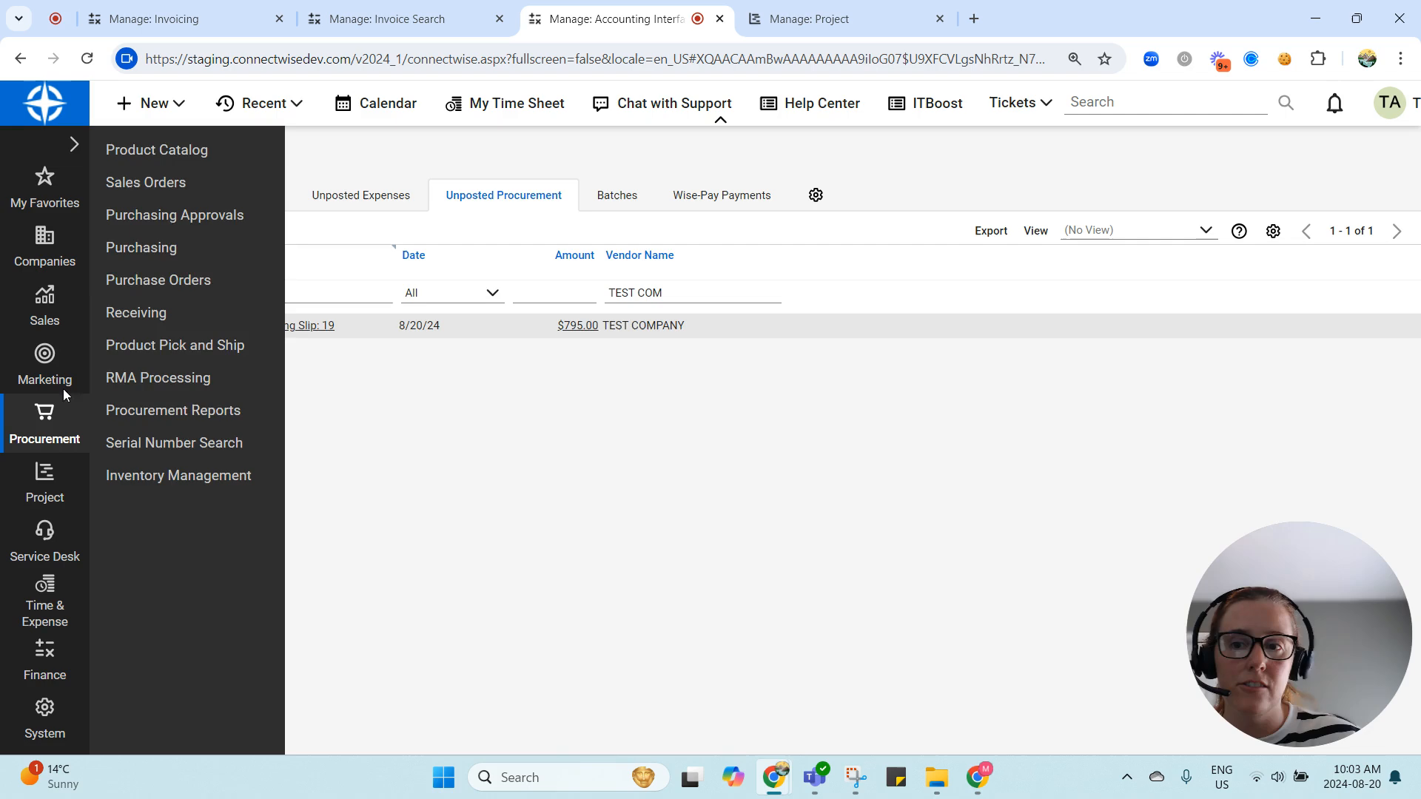
{"action": "left_click", "coordinate": [163, 222]}
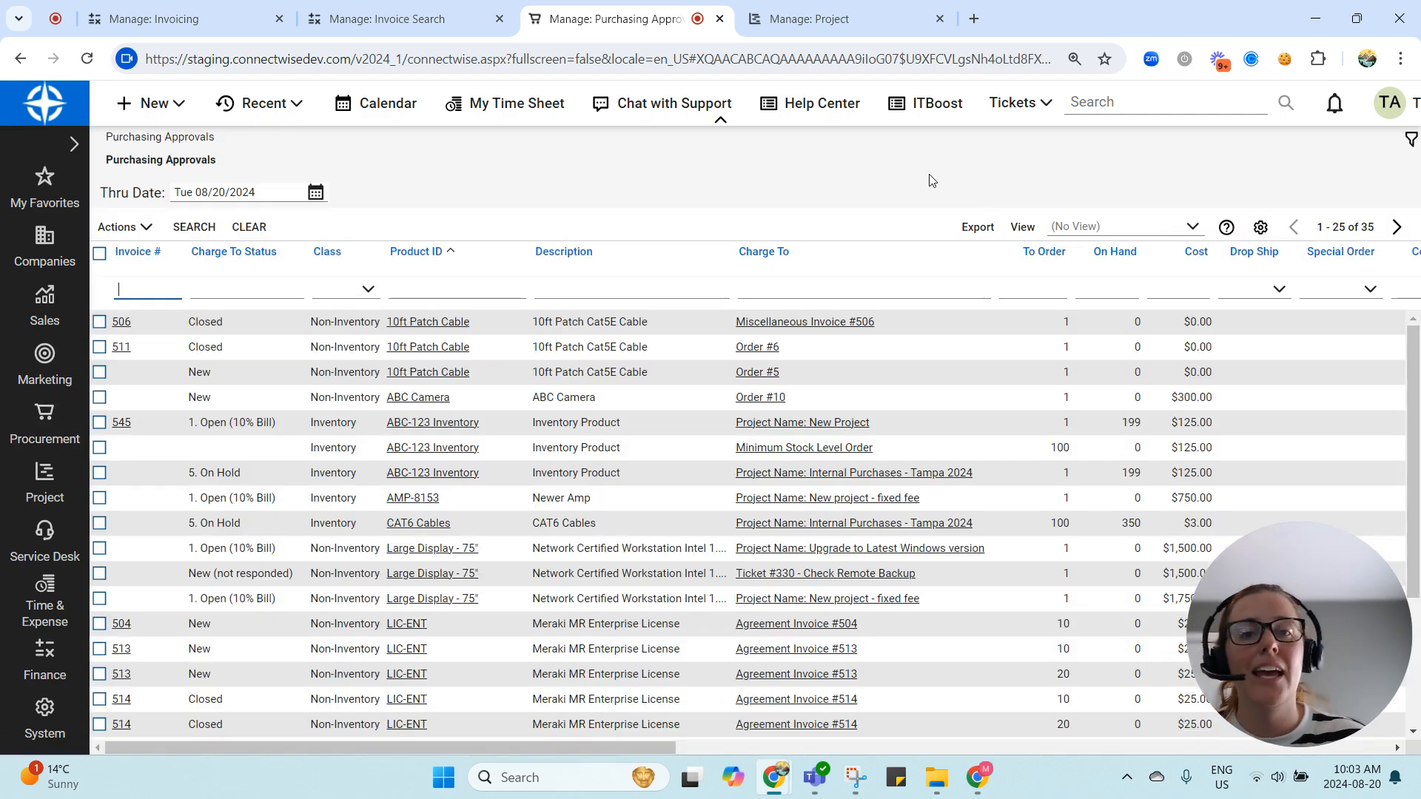